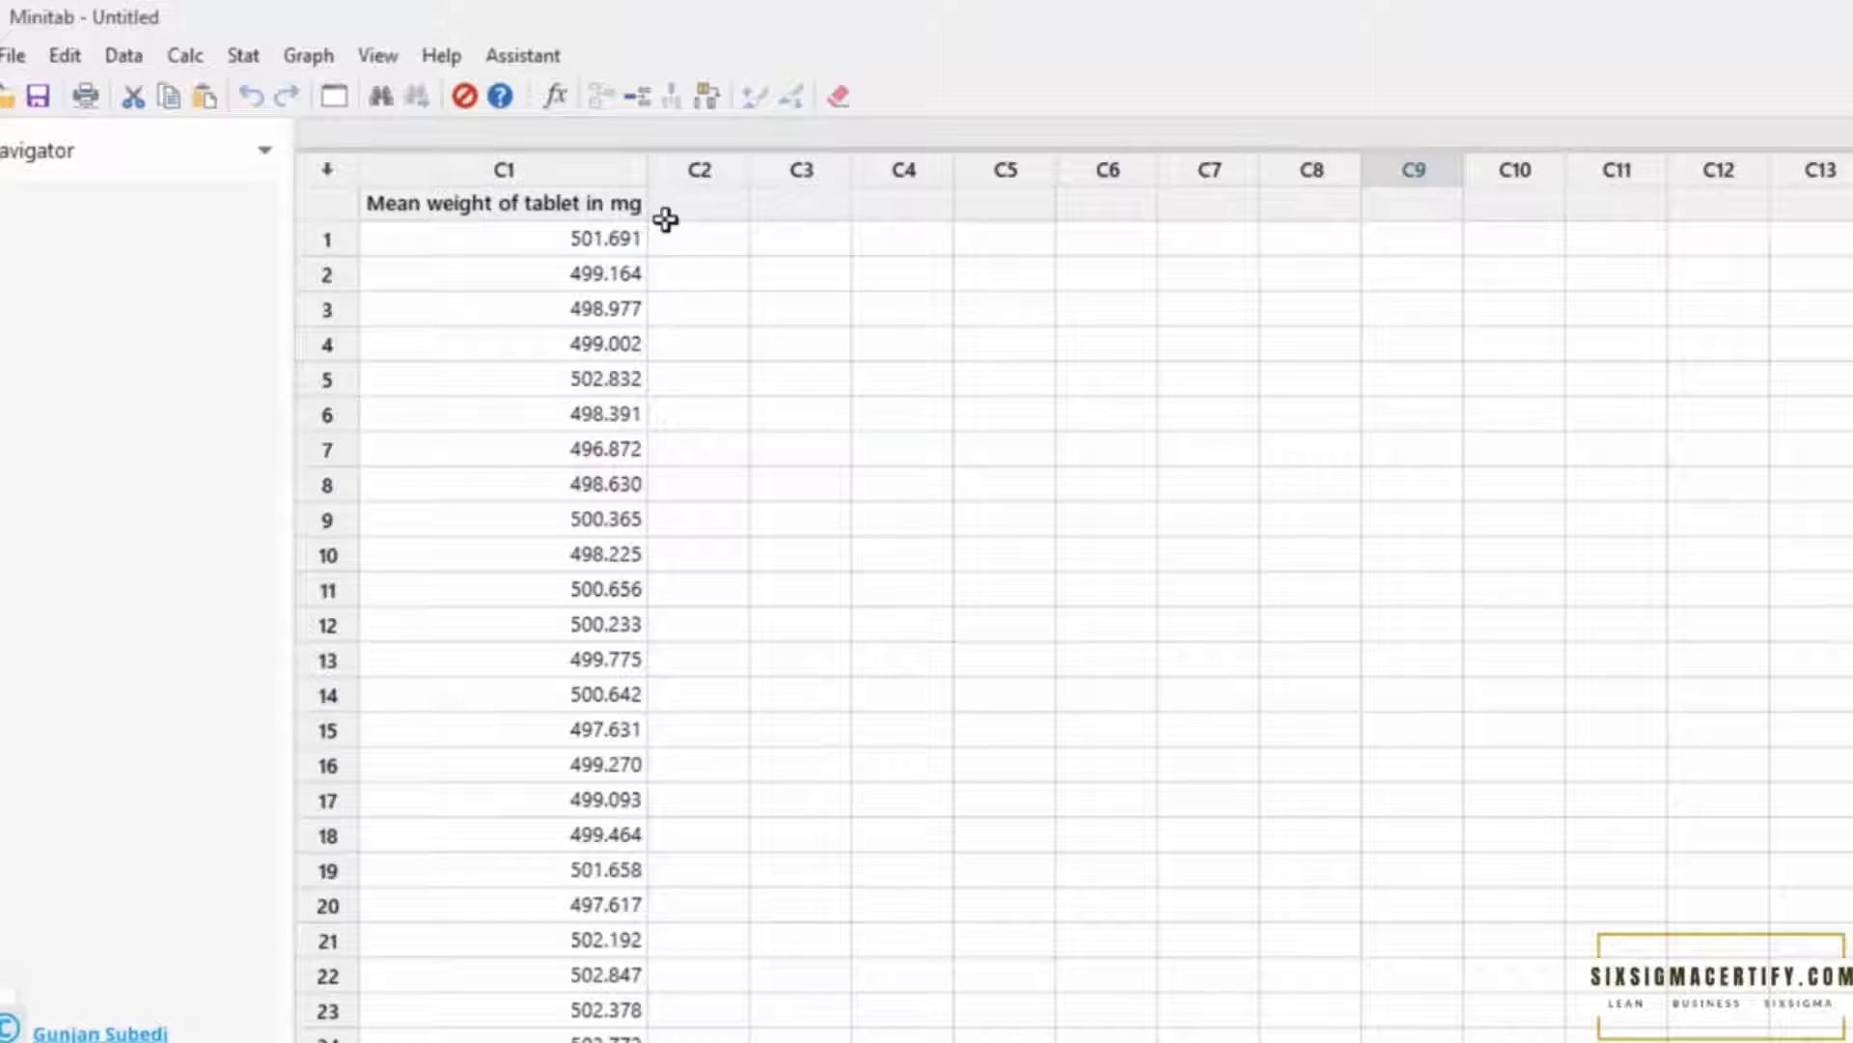
# - Run an Anderson-Darling normality test on the Mean weight of tablet in mg column and close the enlarged probability plot
pyautogui.hotkey('ctrl', 'End')
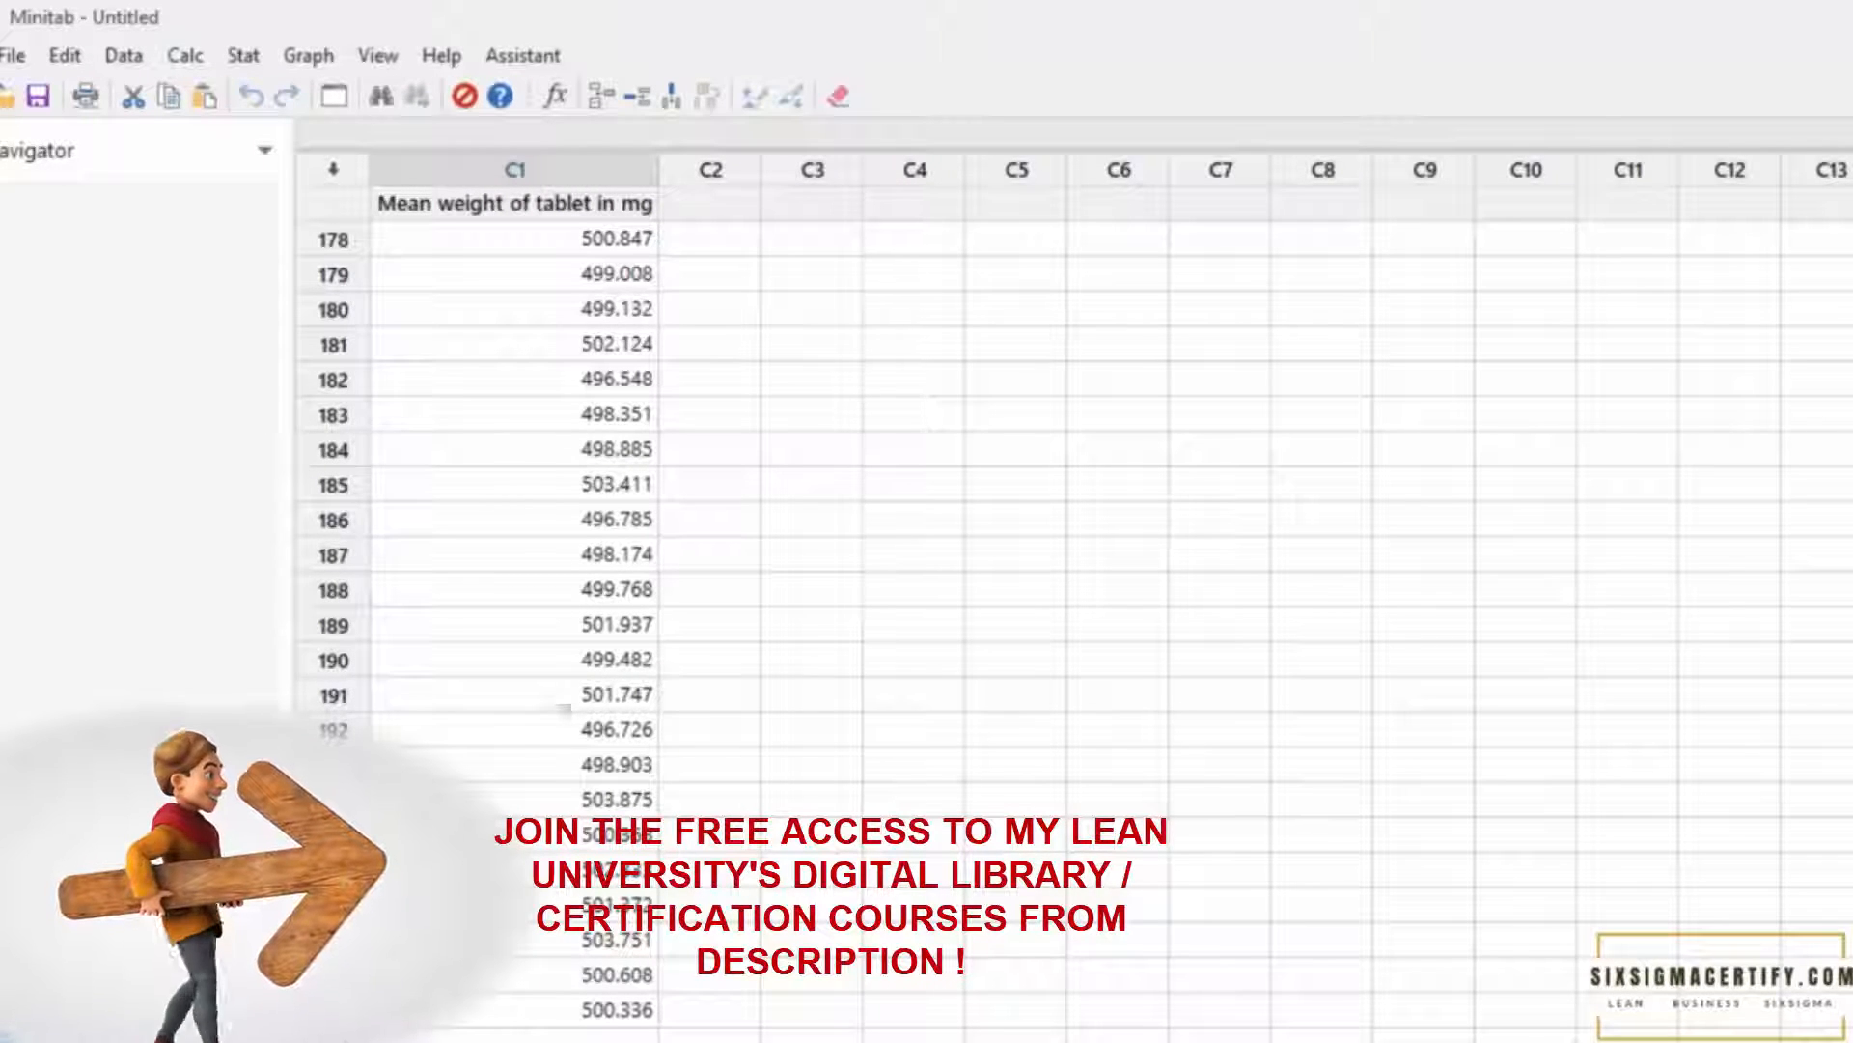
pyautogui.click(740, 323)
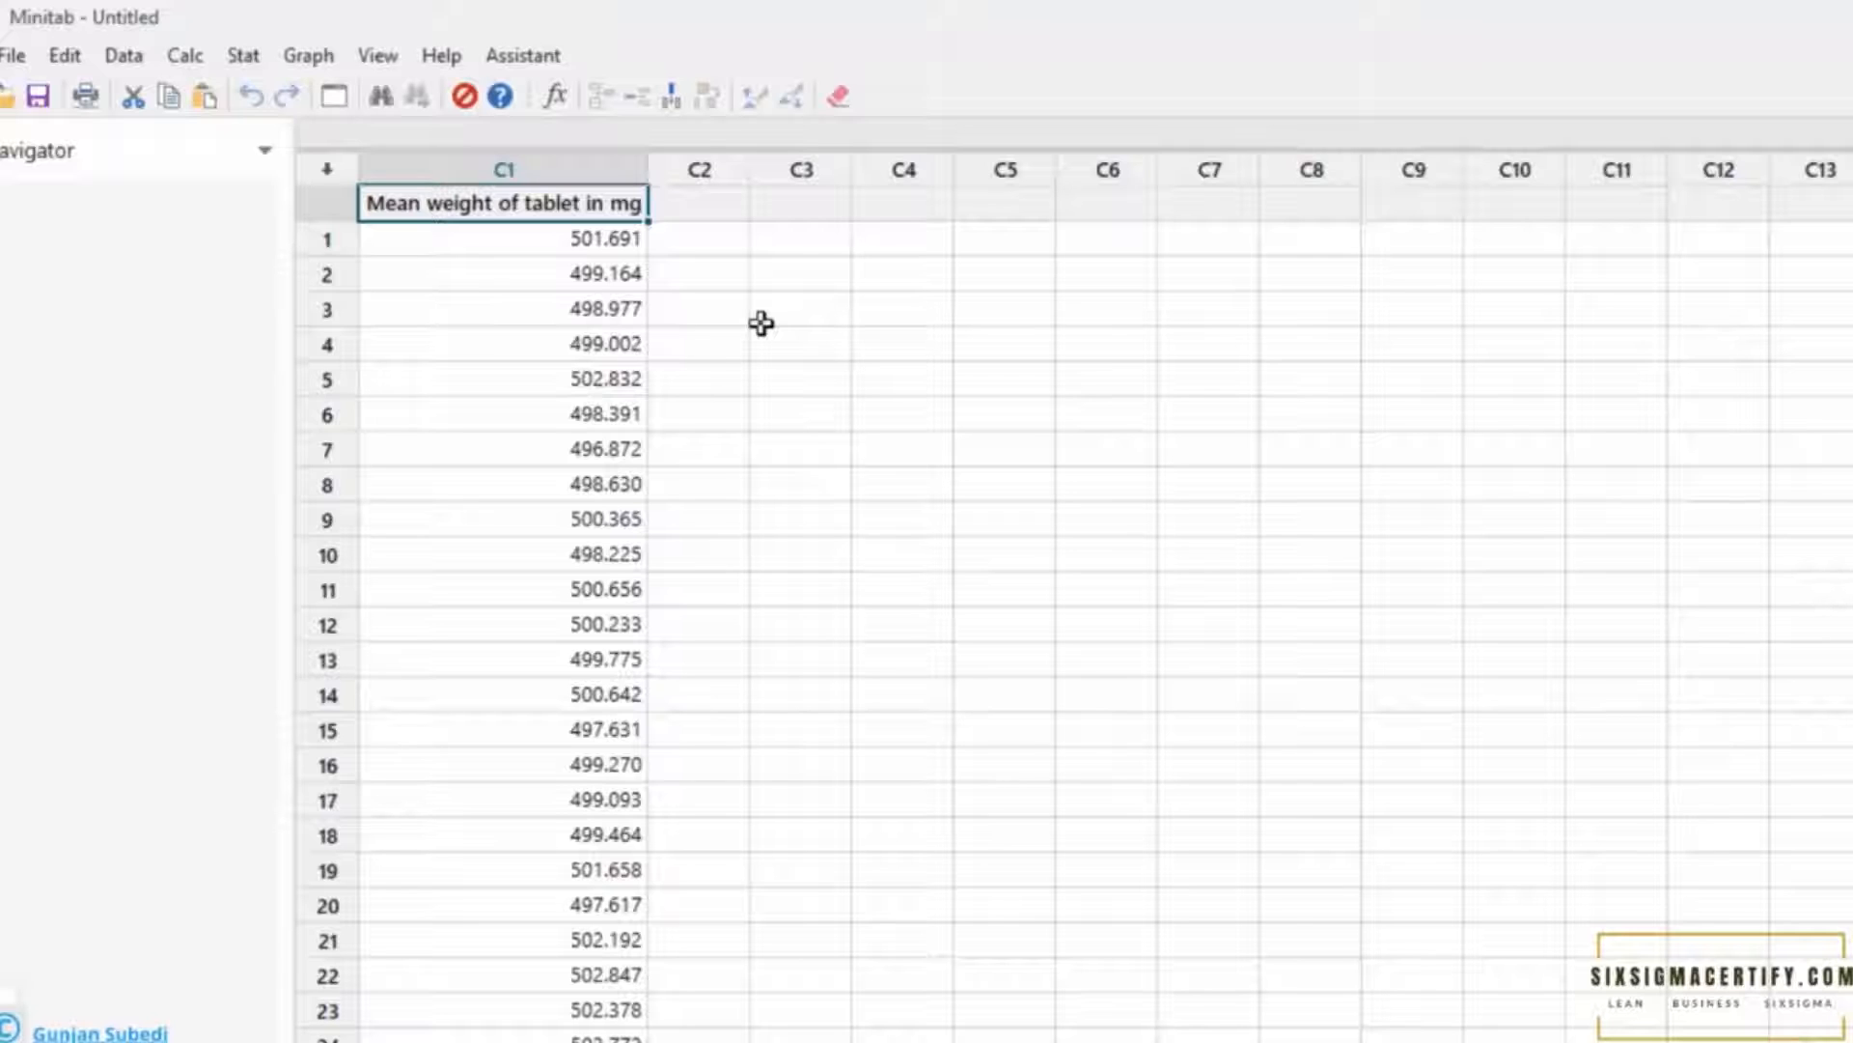
pyautogui.click(244, 58)
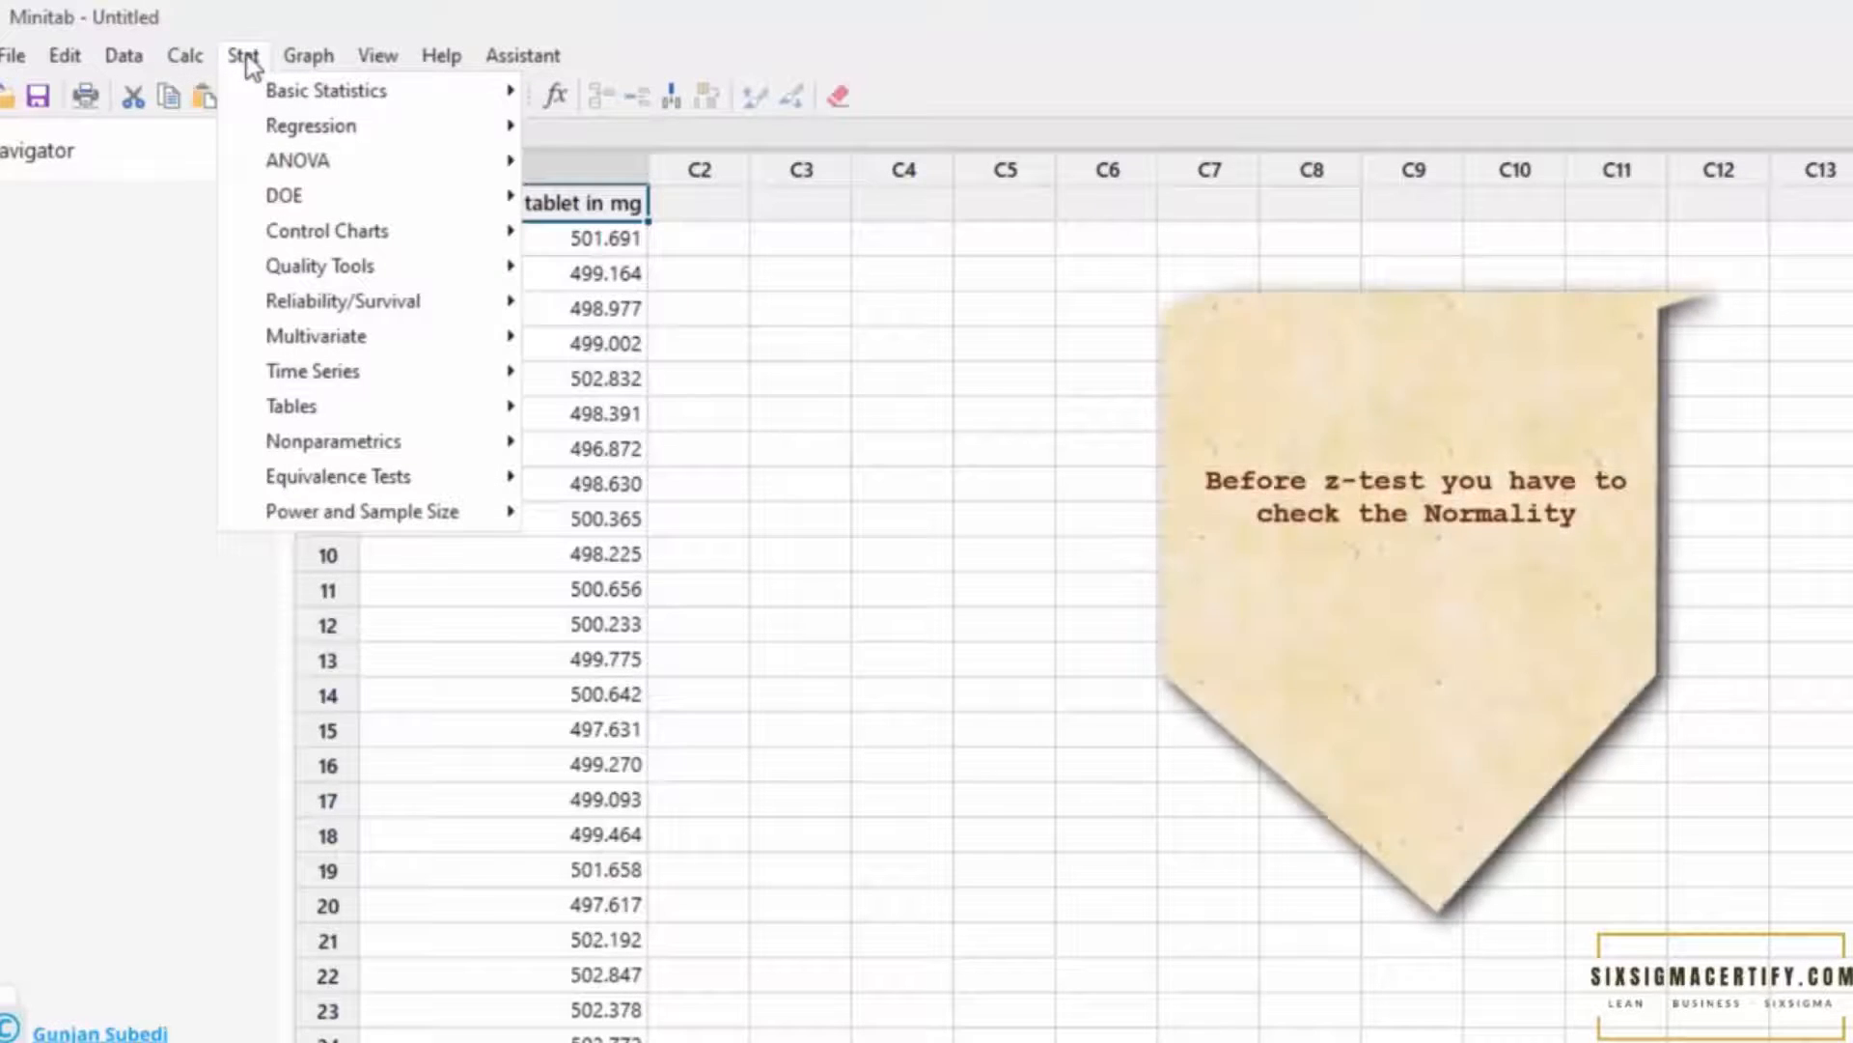
pyautogui.moveTo(261, 94)
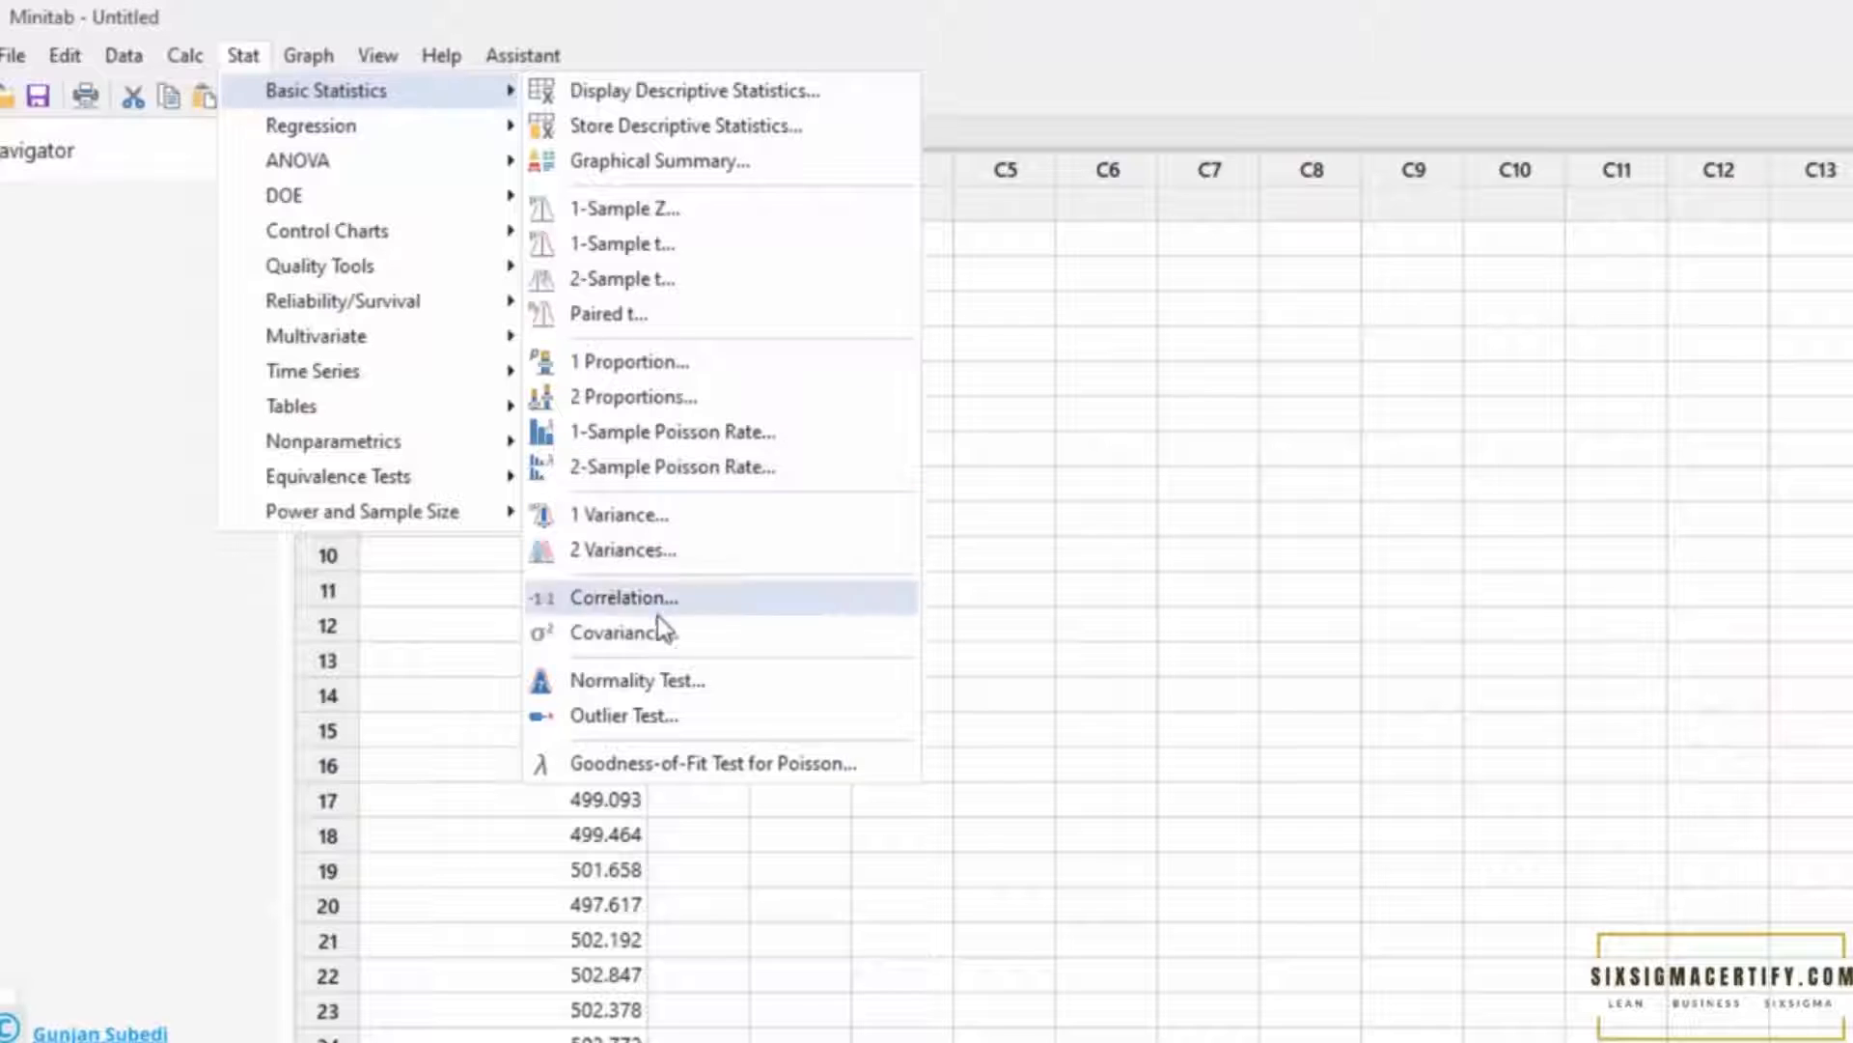
pyautogui.click(647, 682)
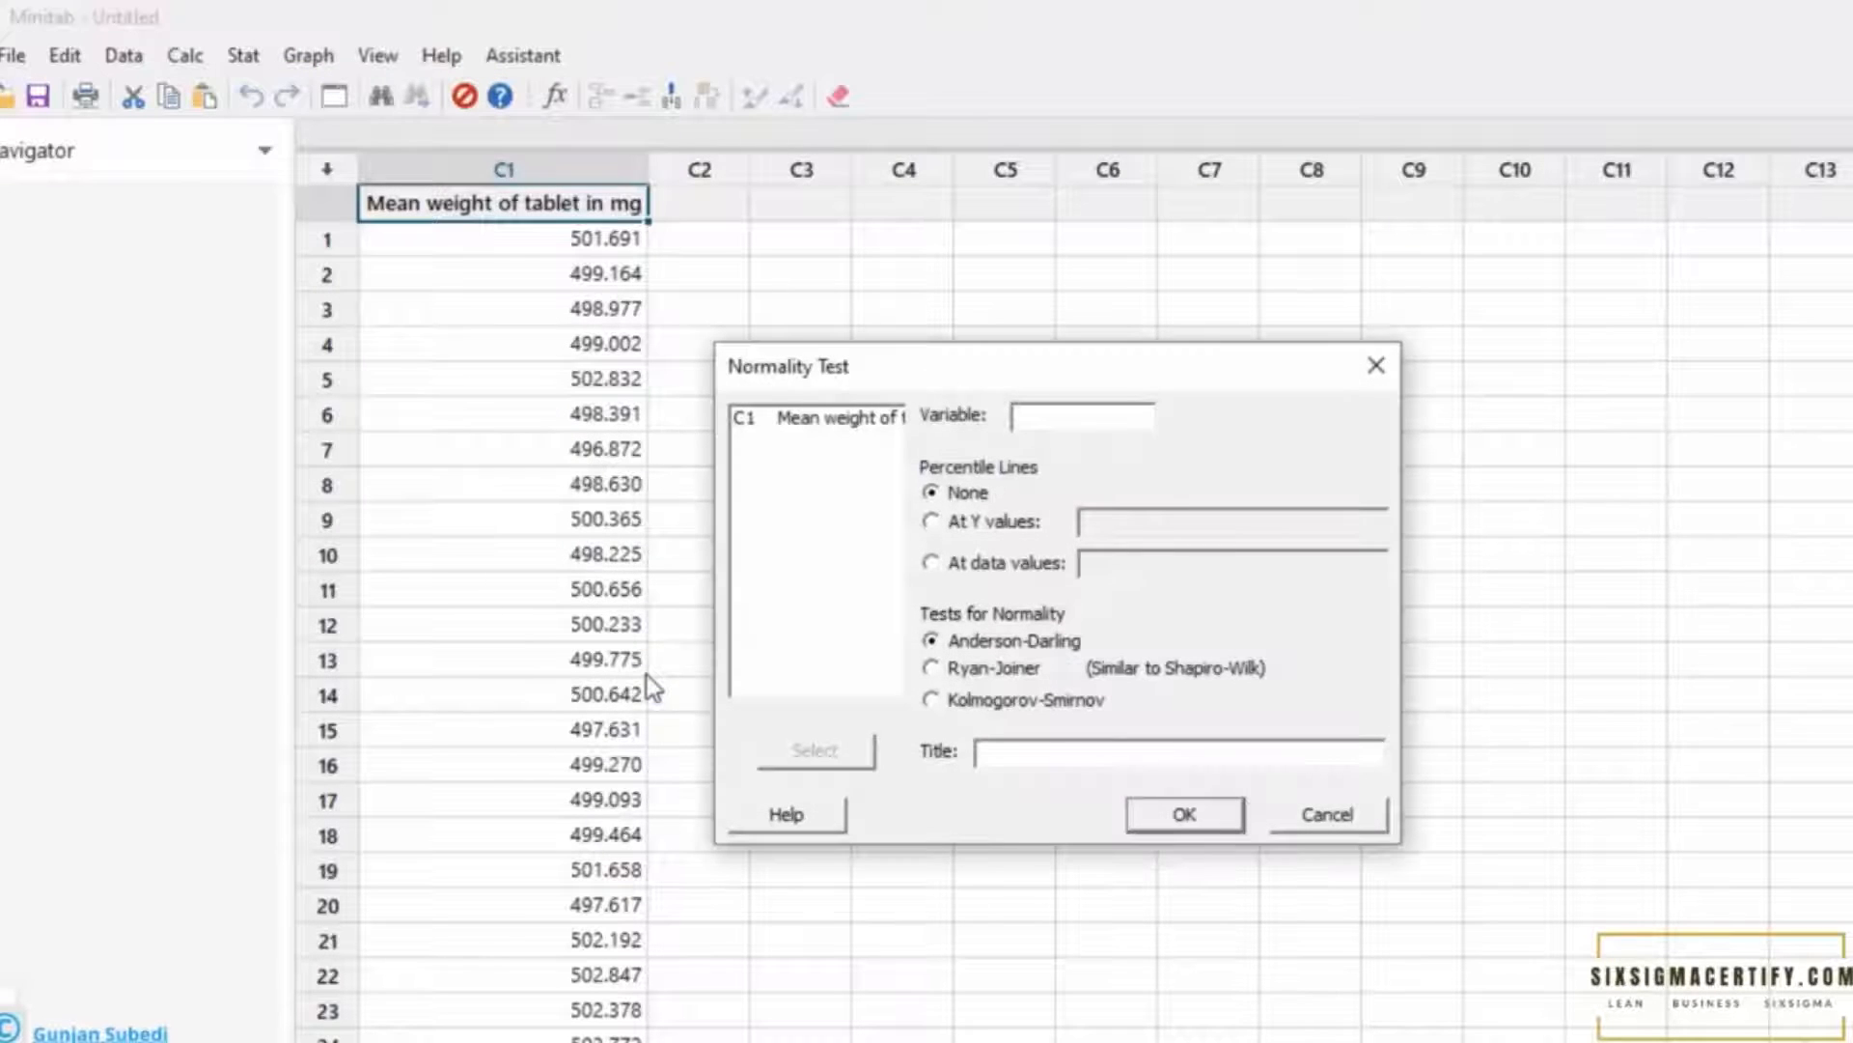
pyautogui.click(822, 421)
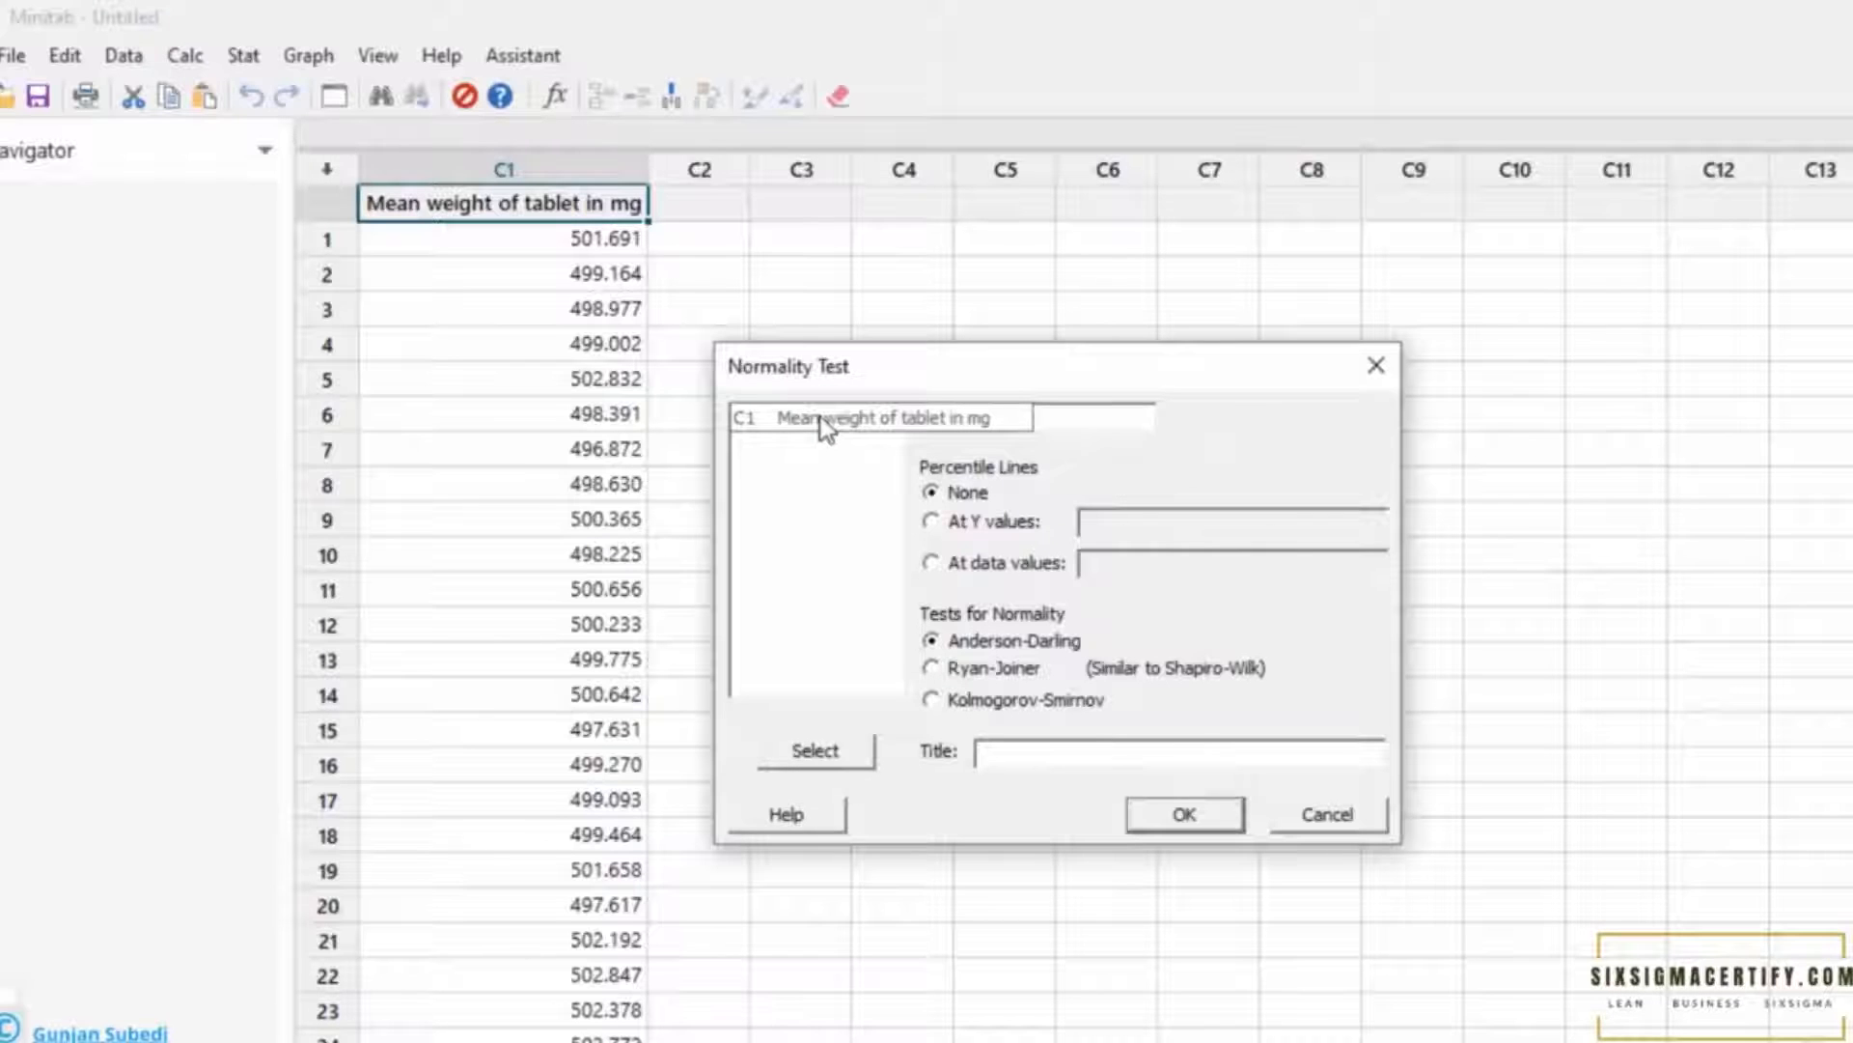
pyautogui.doubleClick(821, 421)
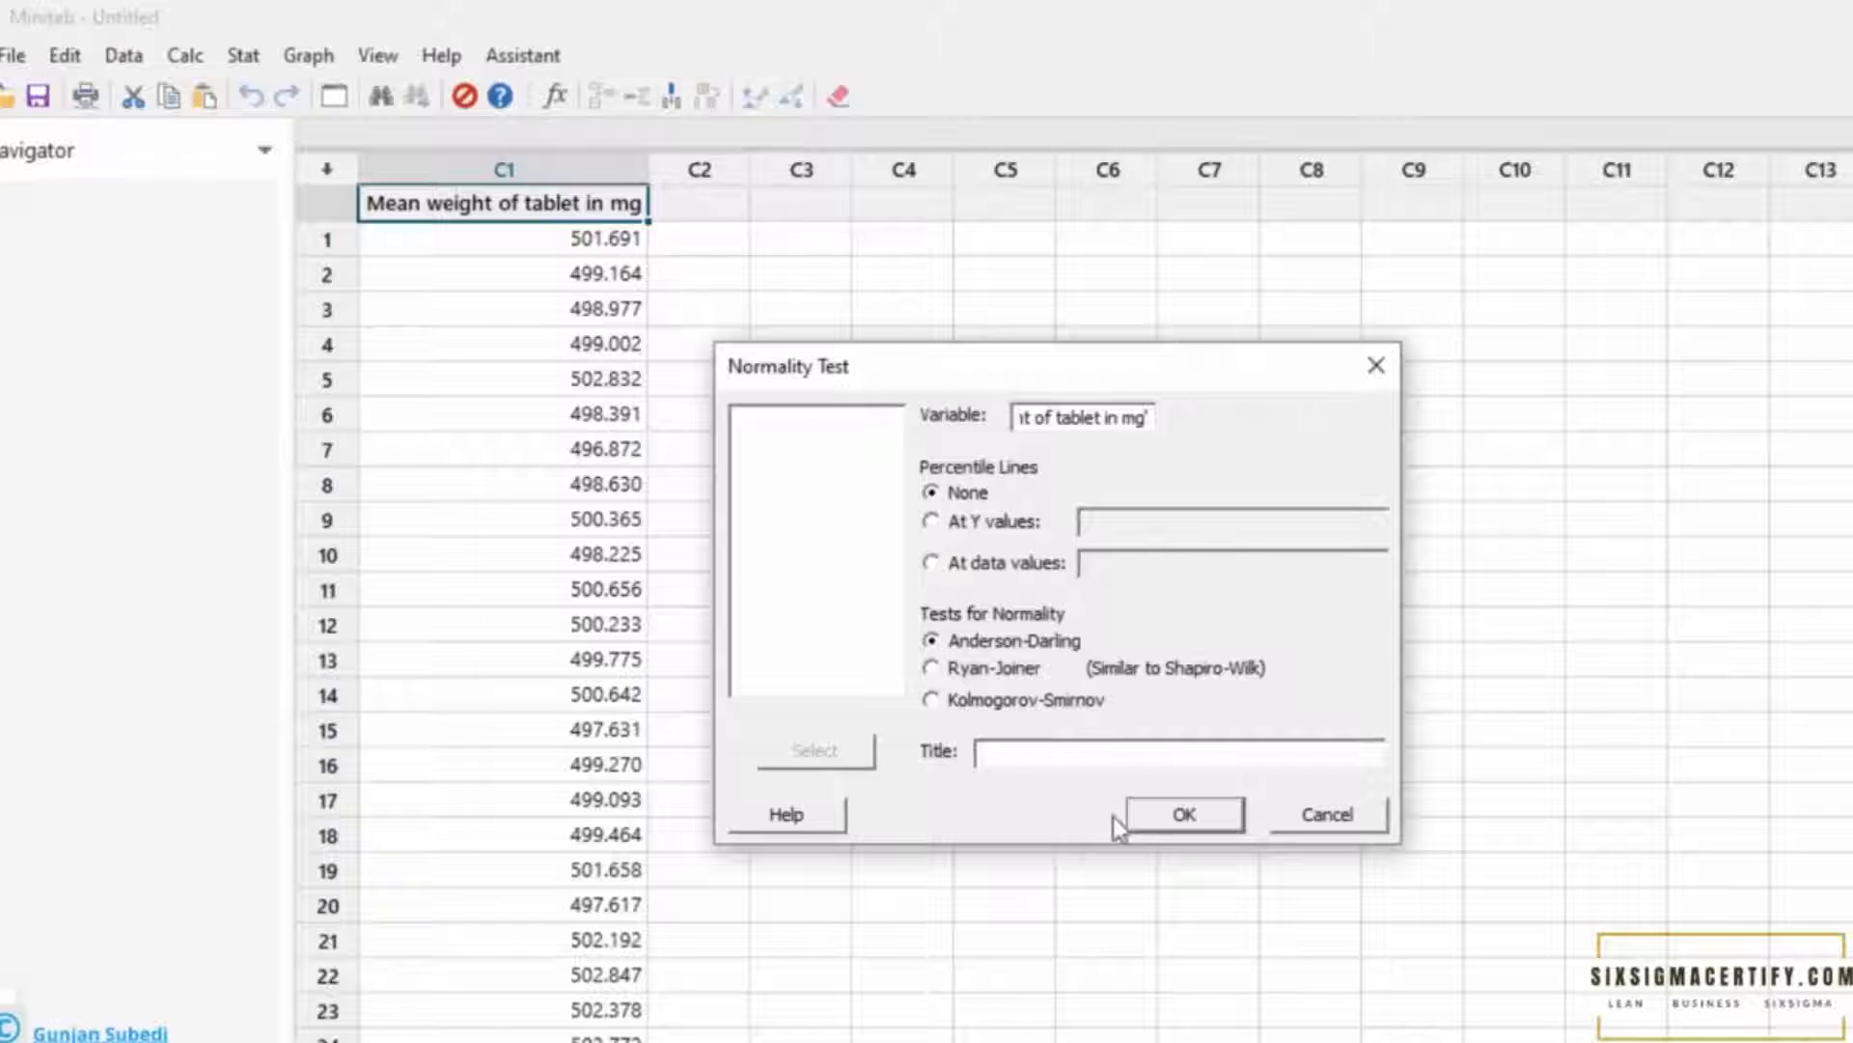
pyautogui.click(1192, 809)
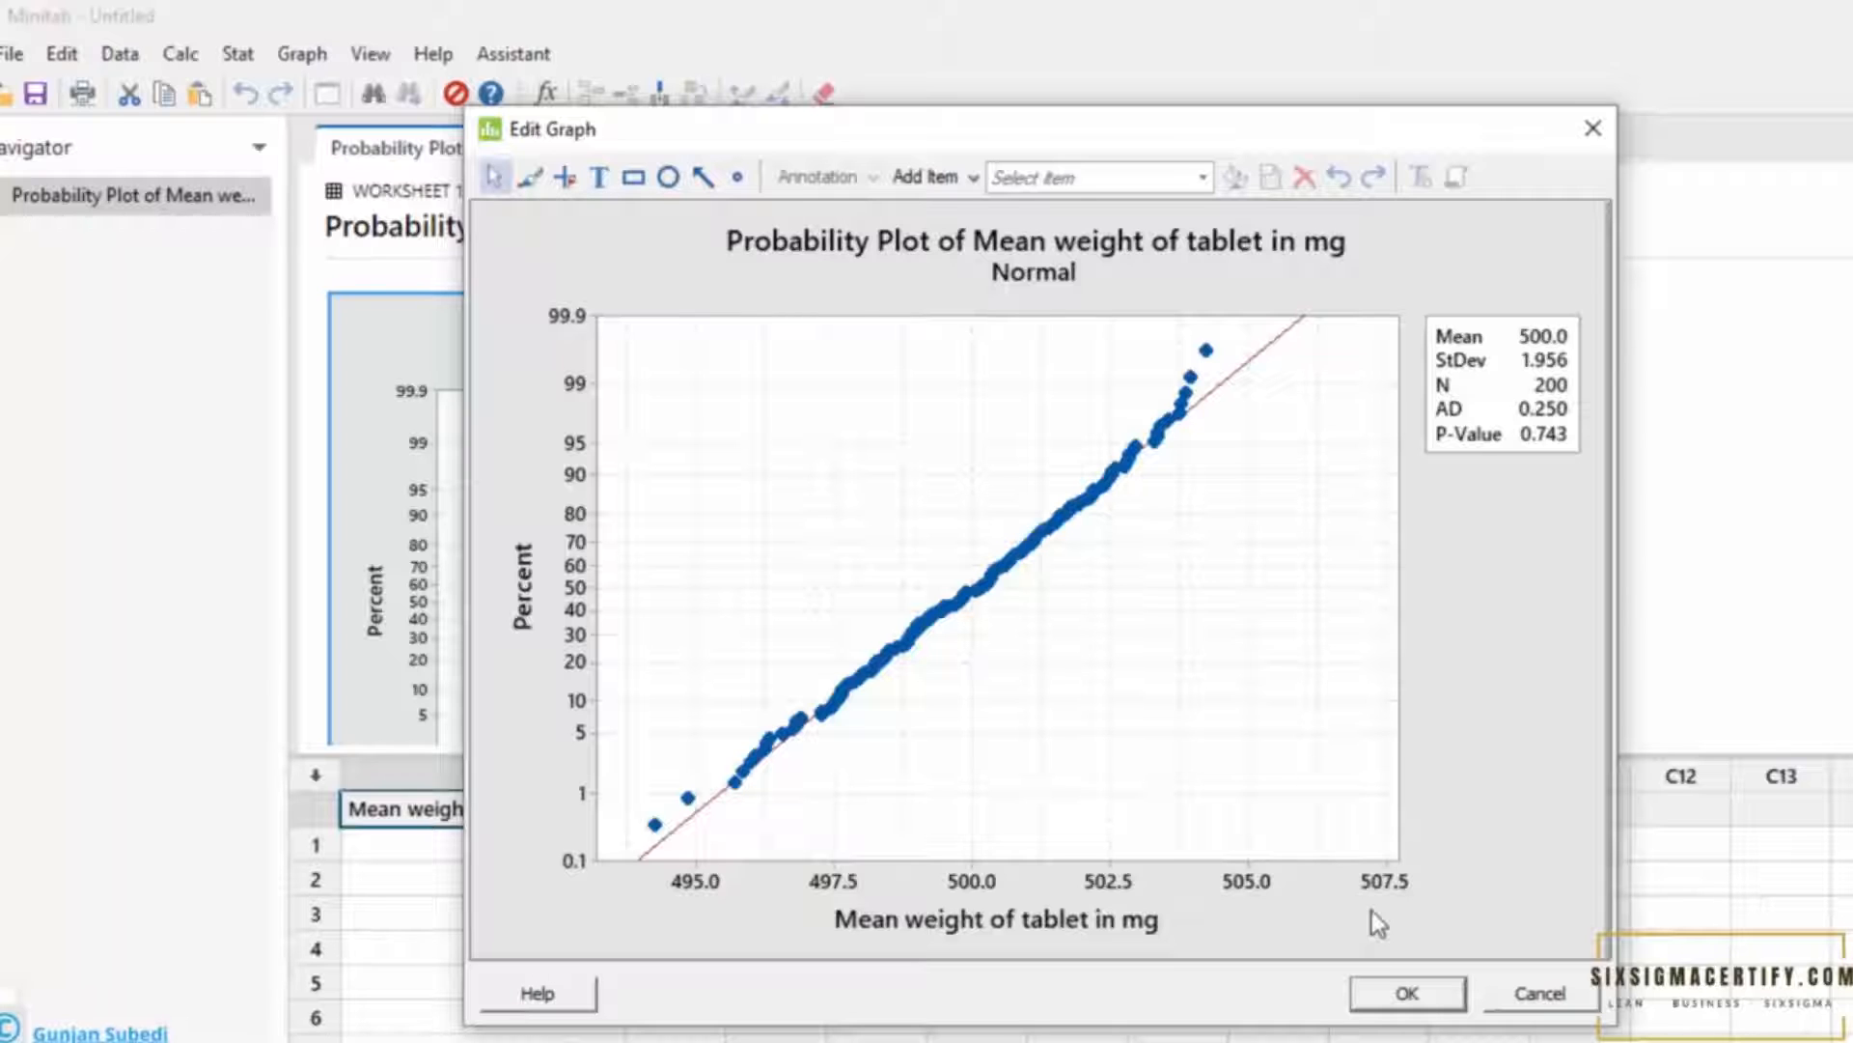
pyautogui.click(1408, 993)
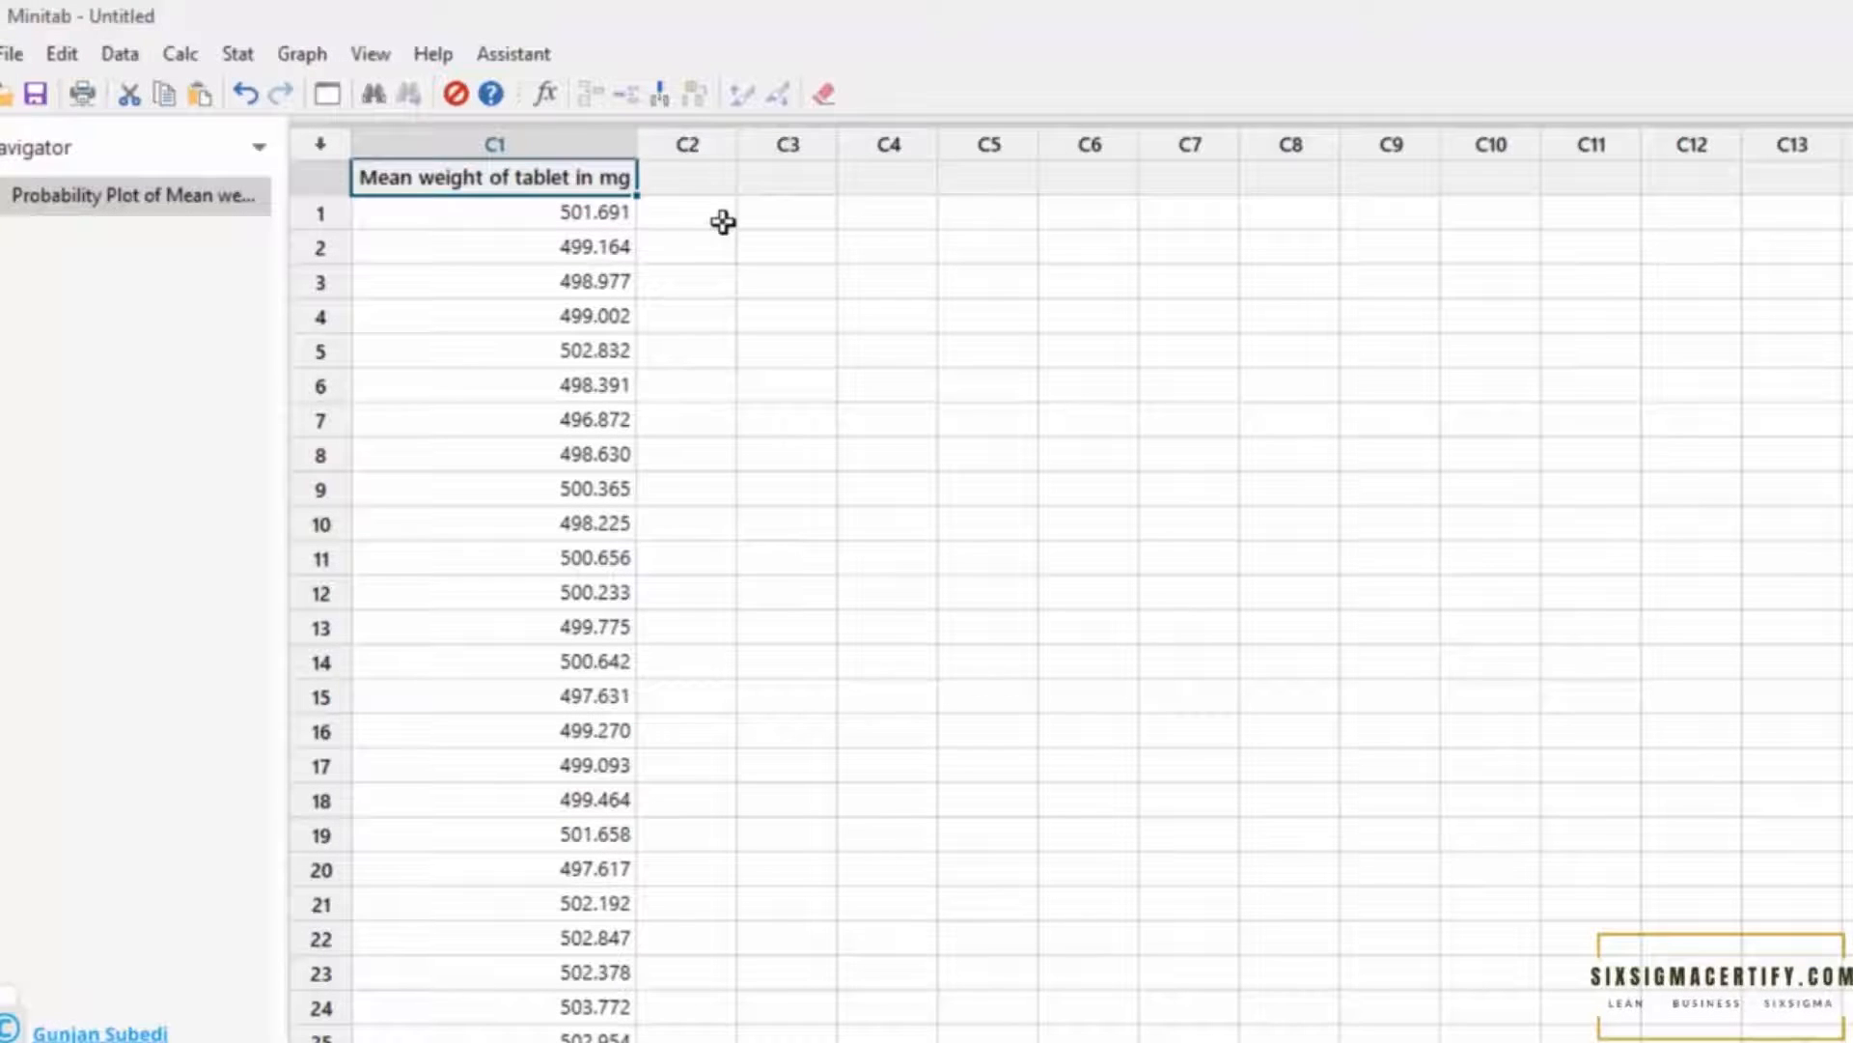
# - Start a 1-Sample Z test using samples in a column, with Mean weight of tablet in mg as the sample
pyautogui.click(238, 56)
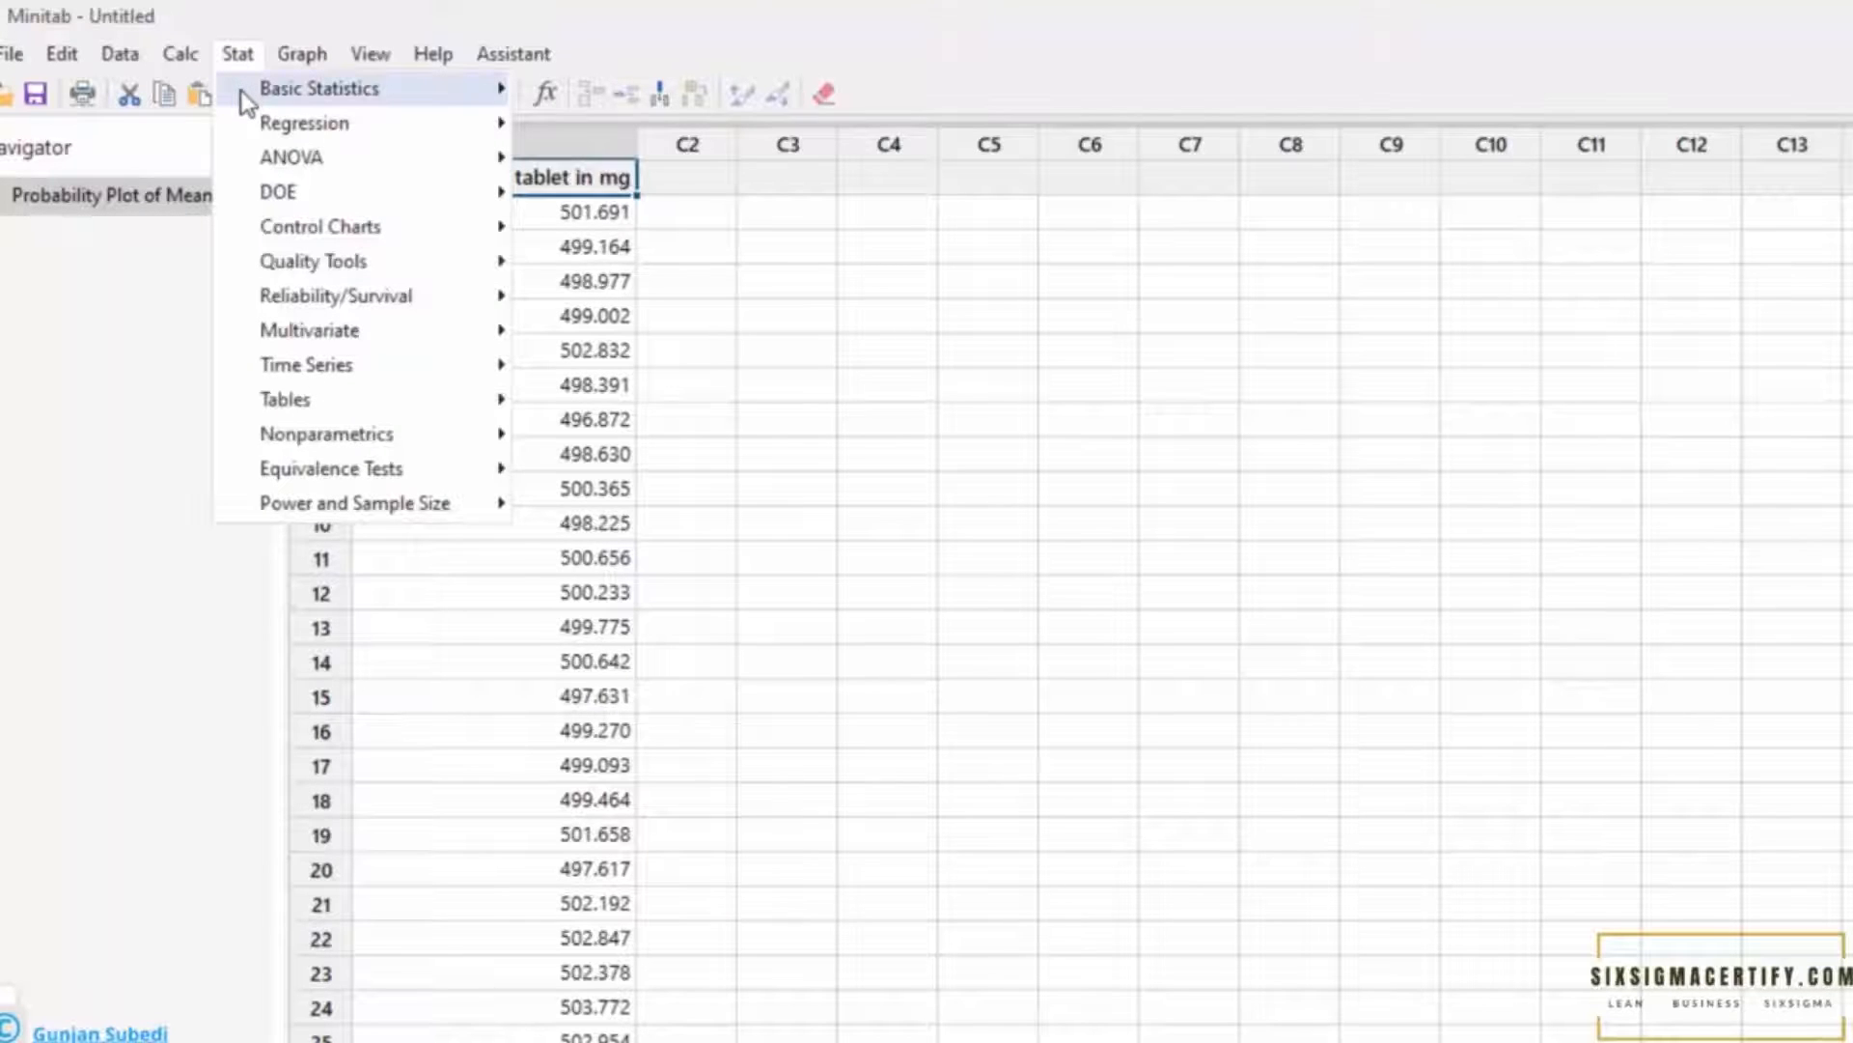
pyautogui.moveTo(242, 92)
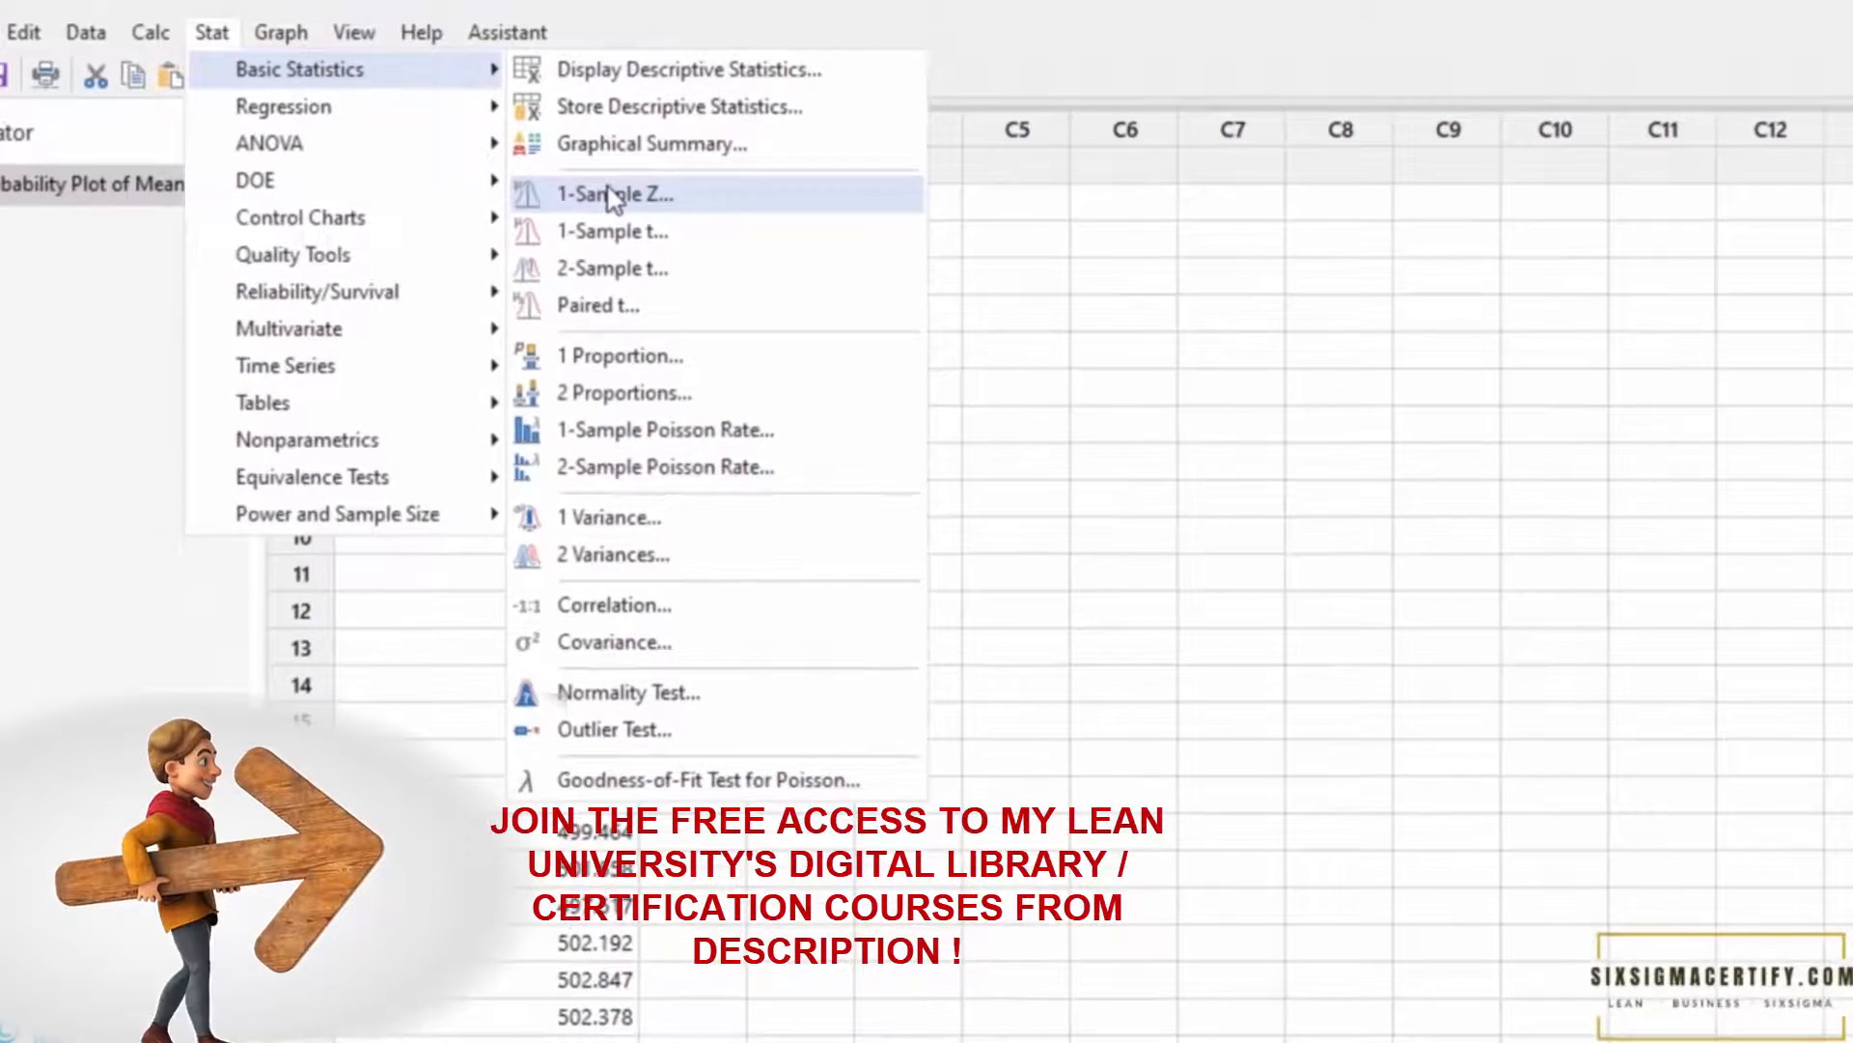
pyautogui.click(608, 198)
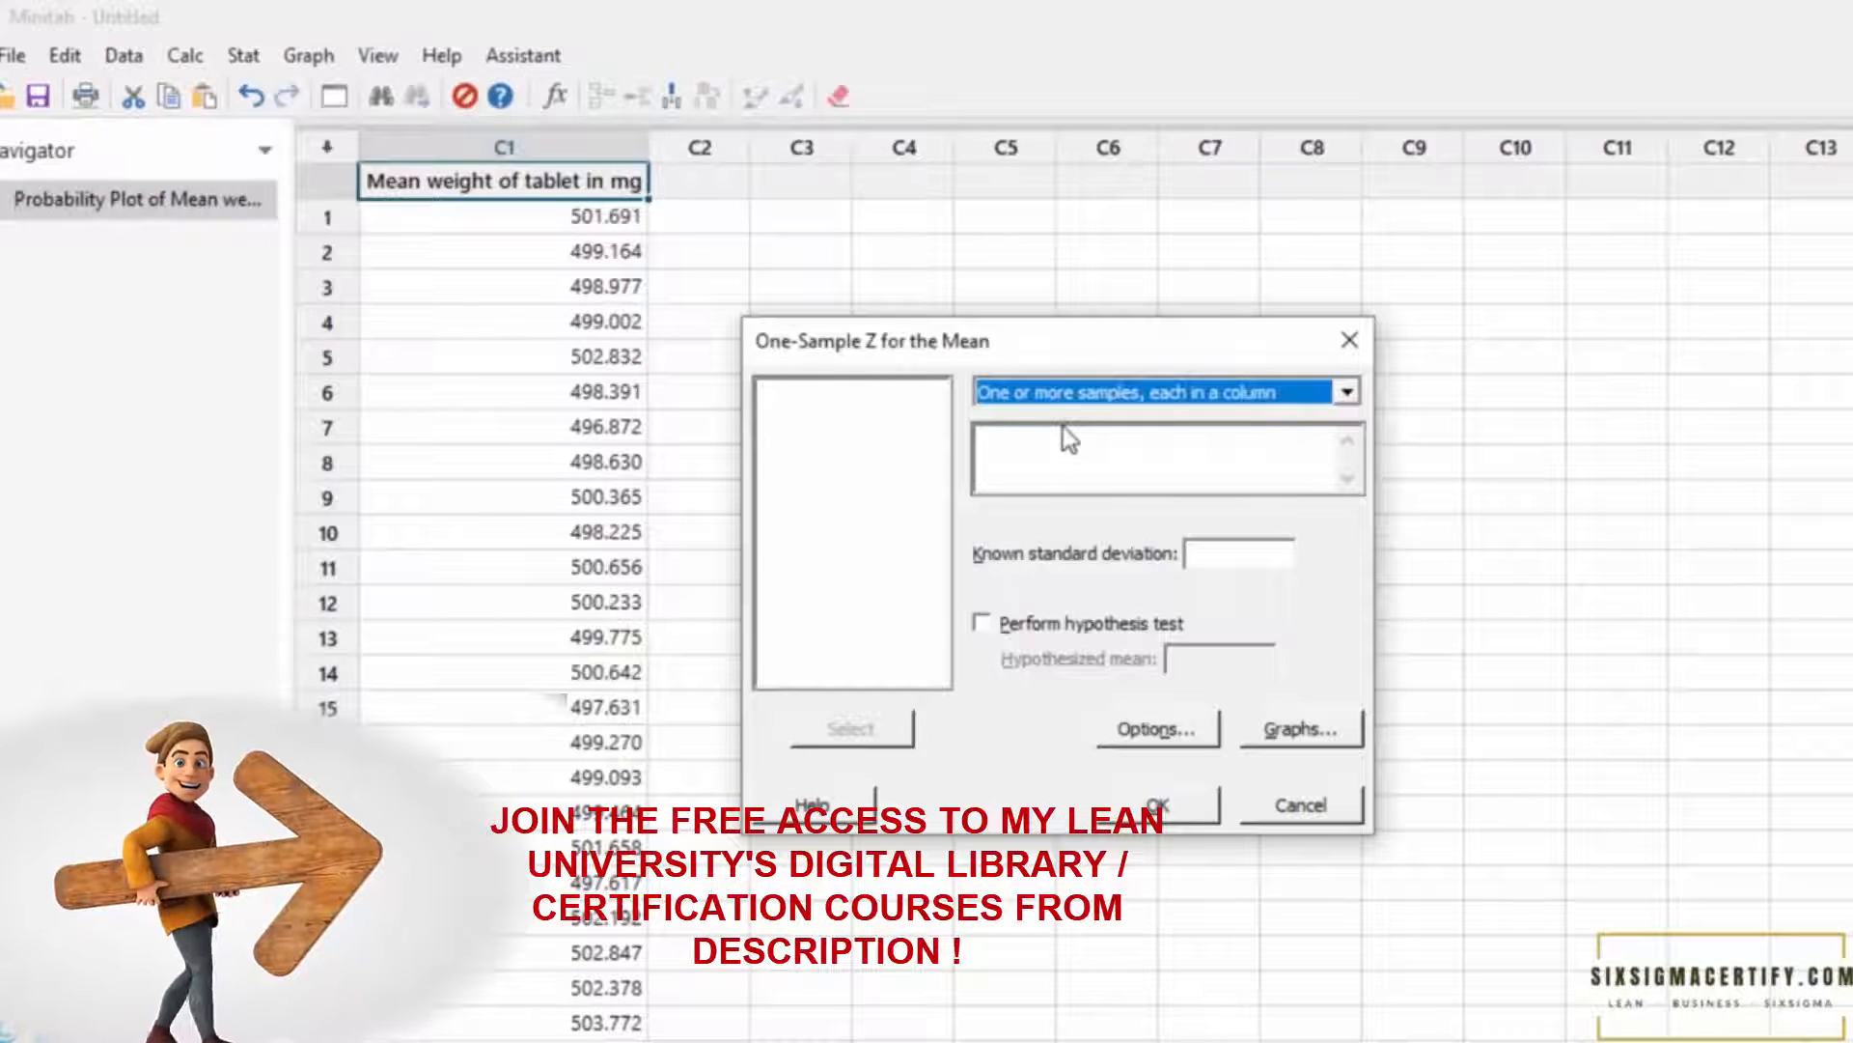
pyautogui.click(1080, 391)
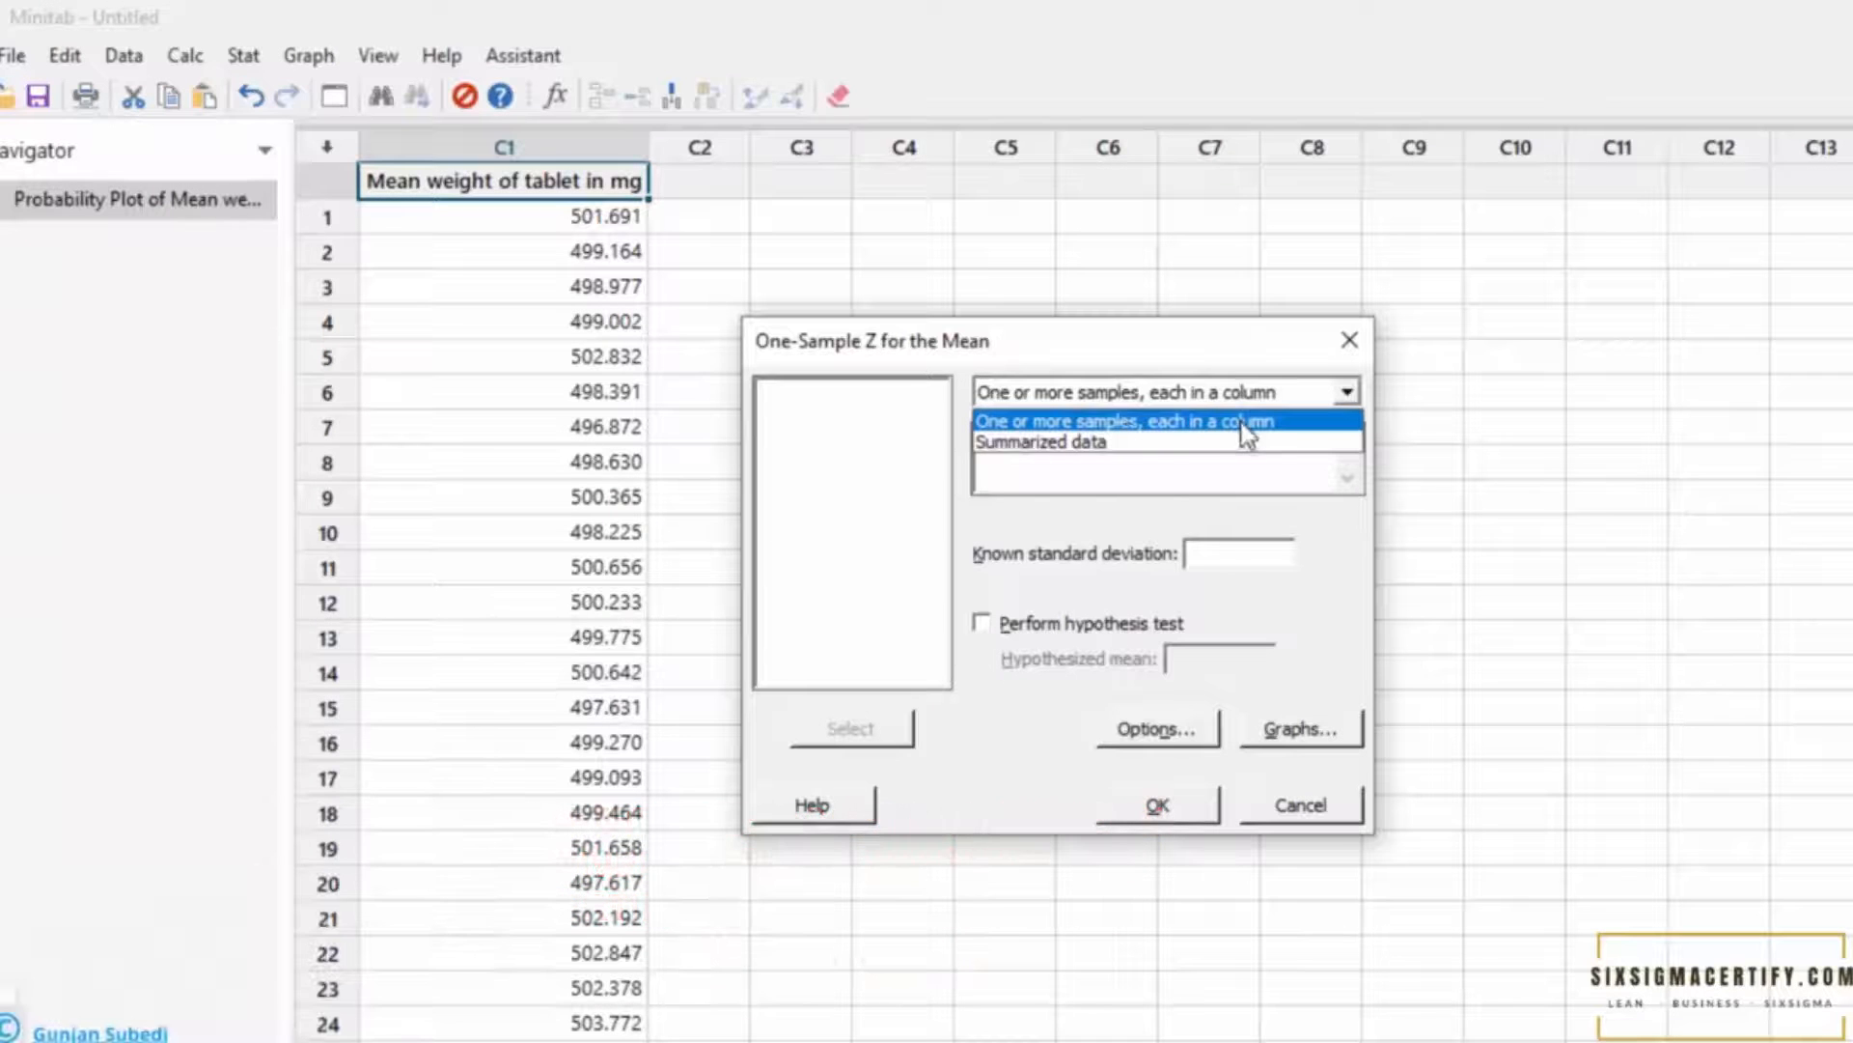
pyautogui.click(1081, 442)
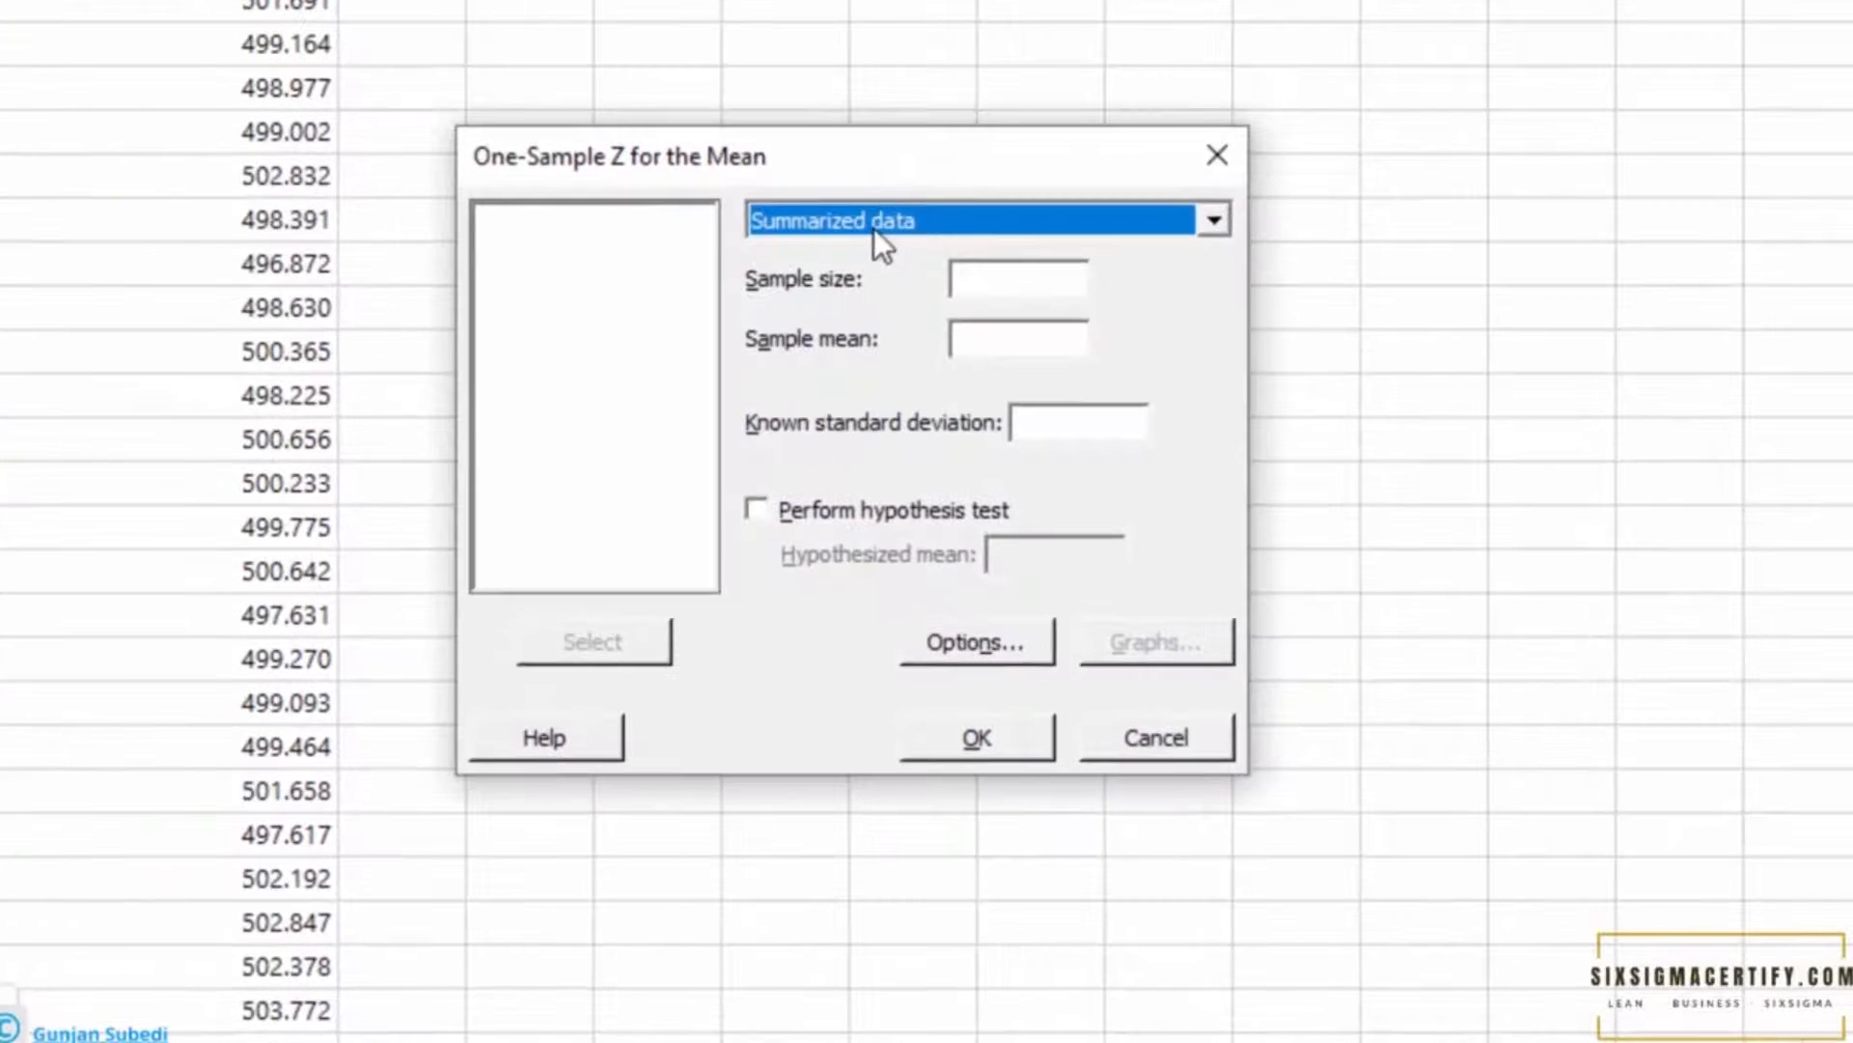
pyautogui.click(919, 262)
pyautogui.click(918, 286)
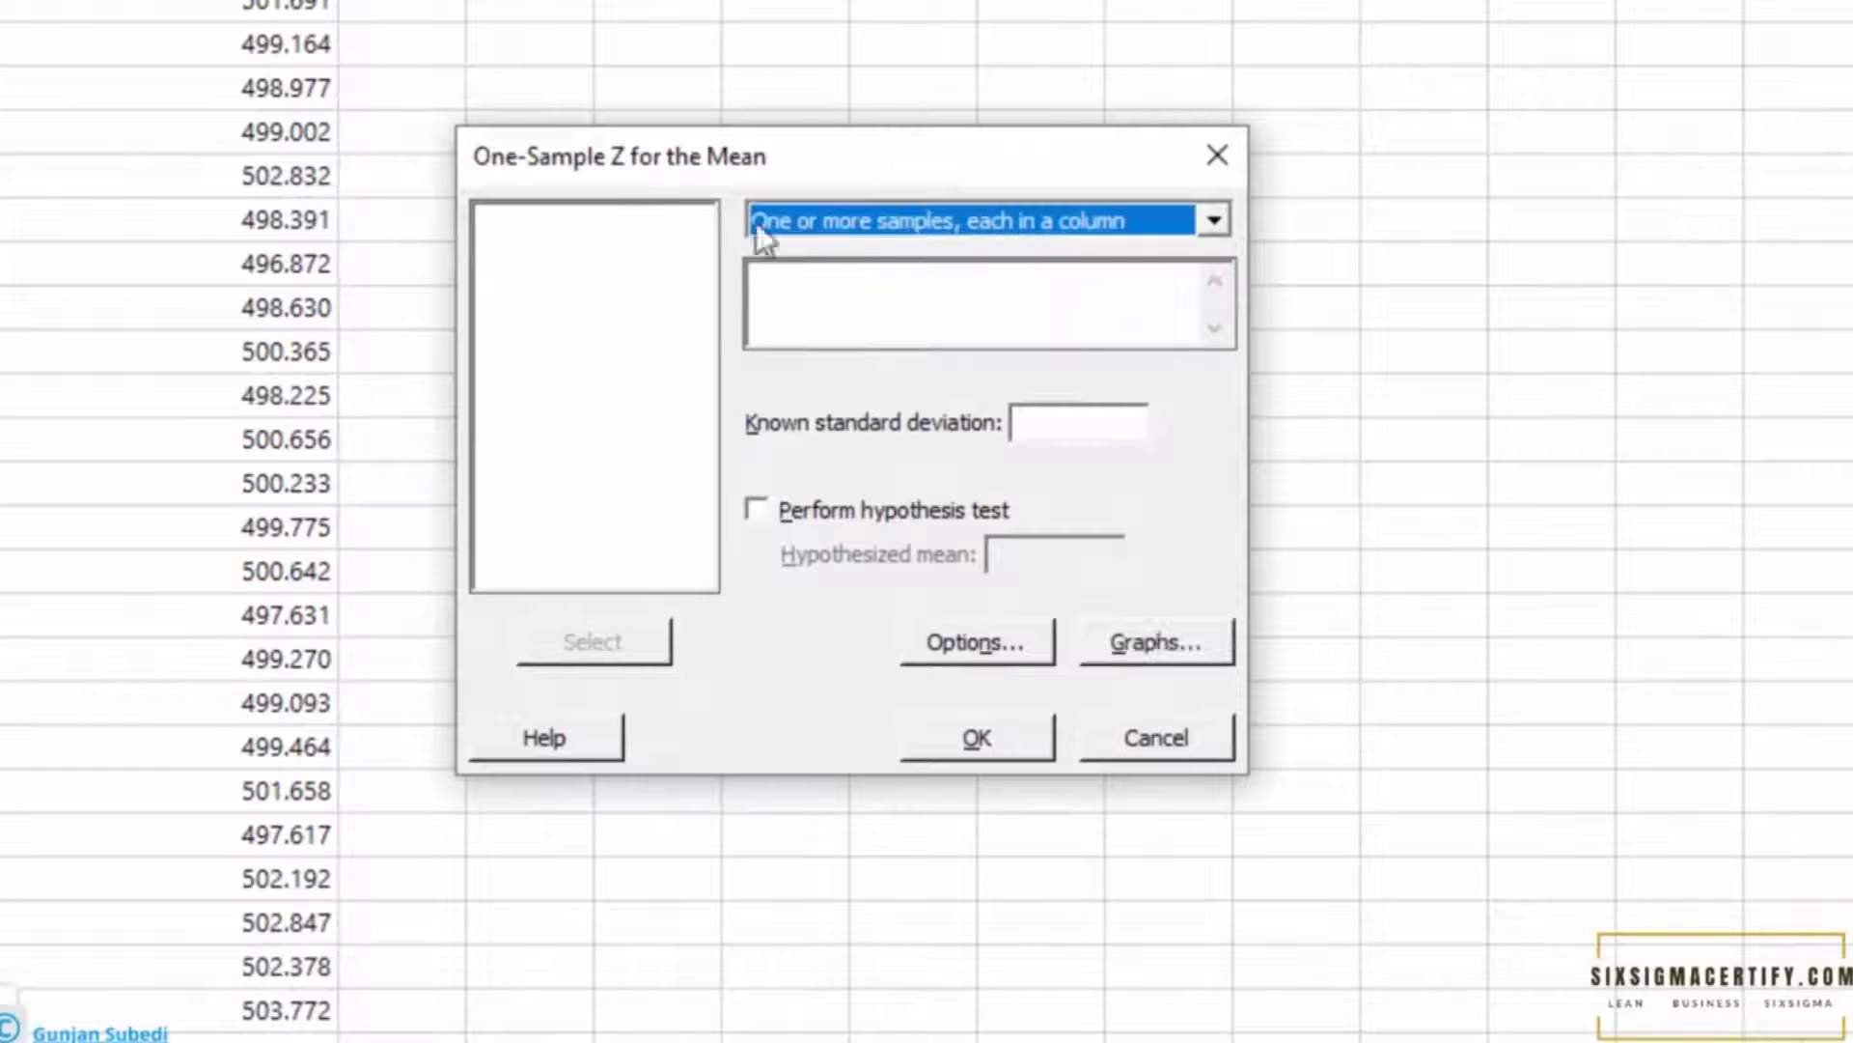
pyautogui.click(851, 294)
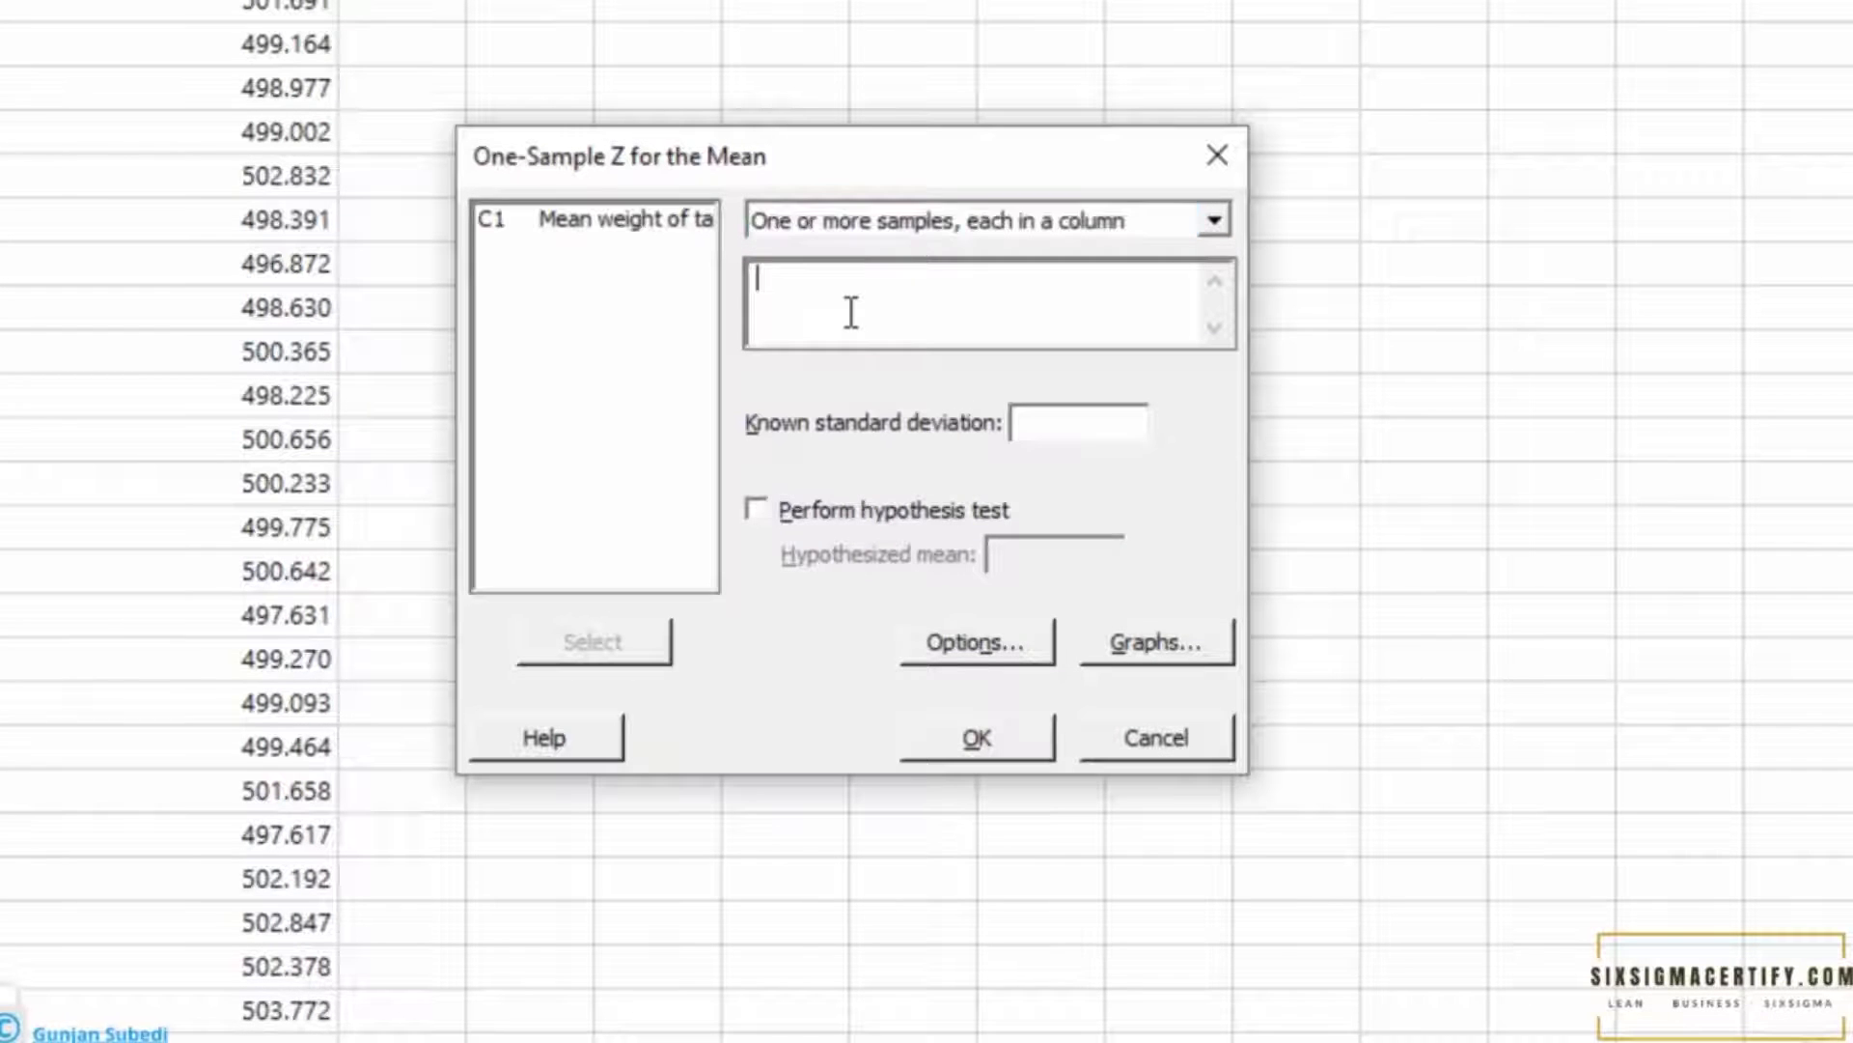
pyautogui.doubleClick(583, 224)
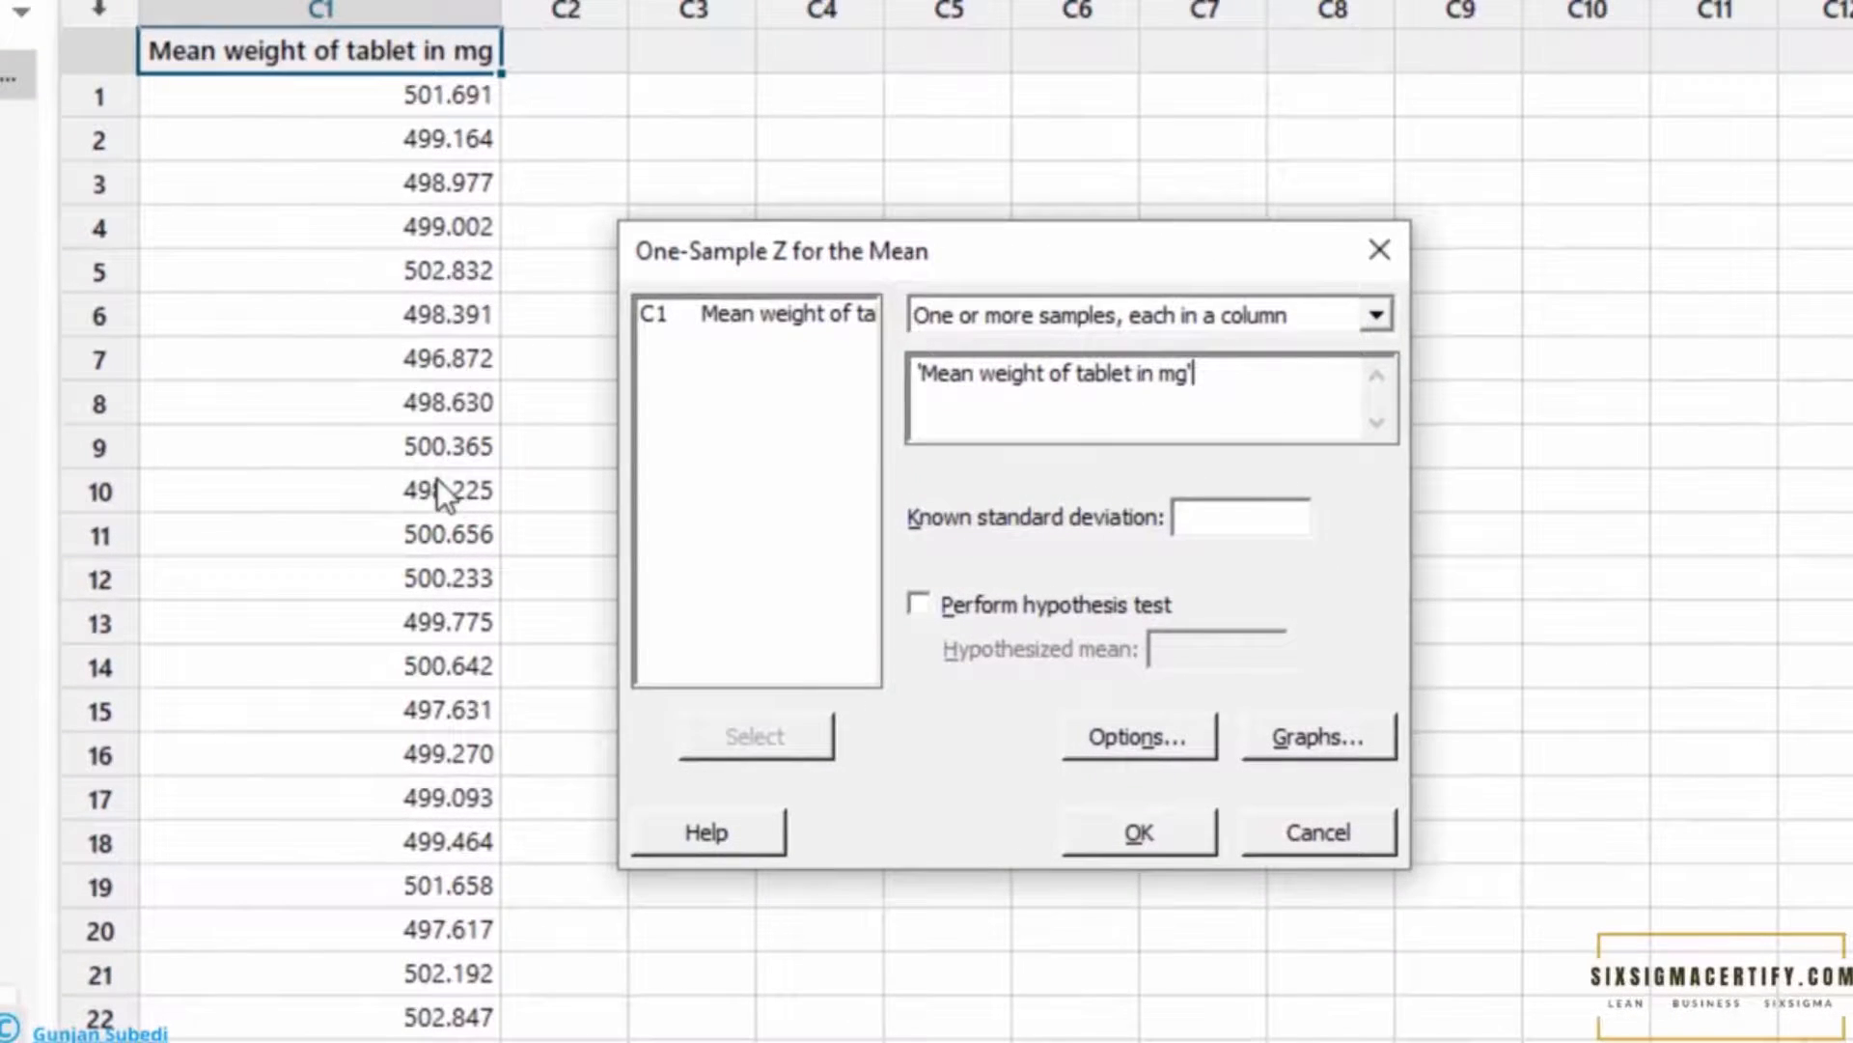
# - Set the known standard deviation to 2 and enable the hypothesis test with a hypothesized mean of 500
pyautogui.click(1233, 514)
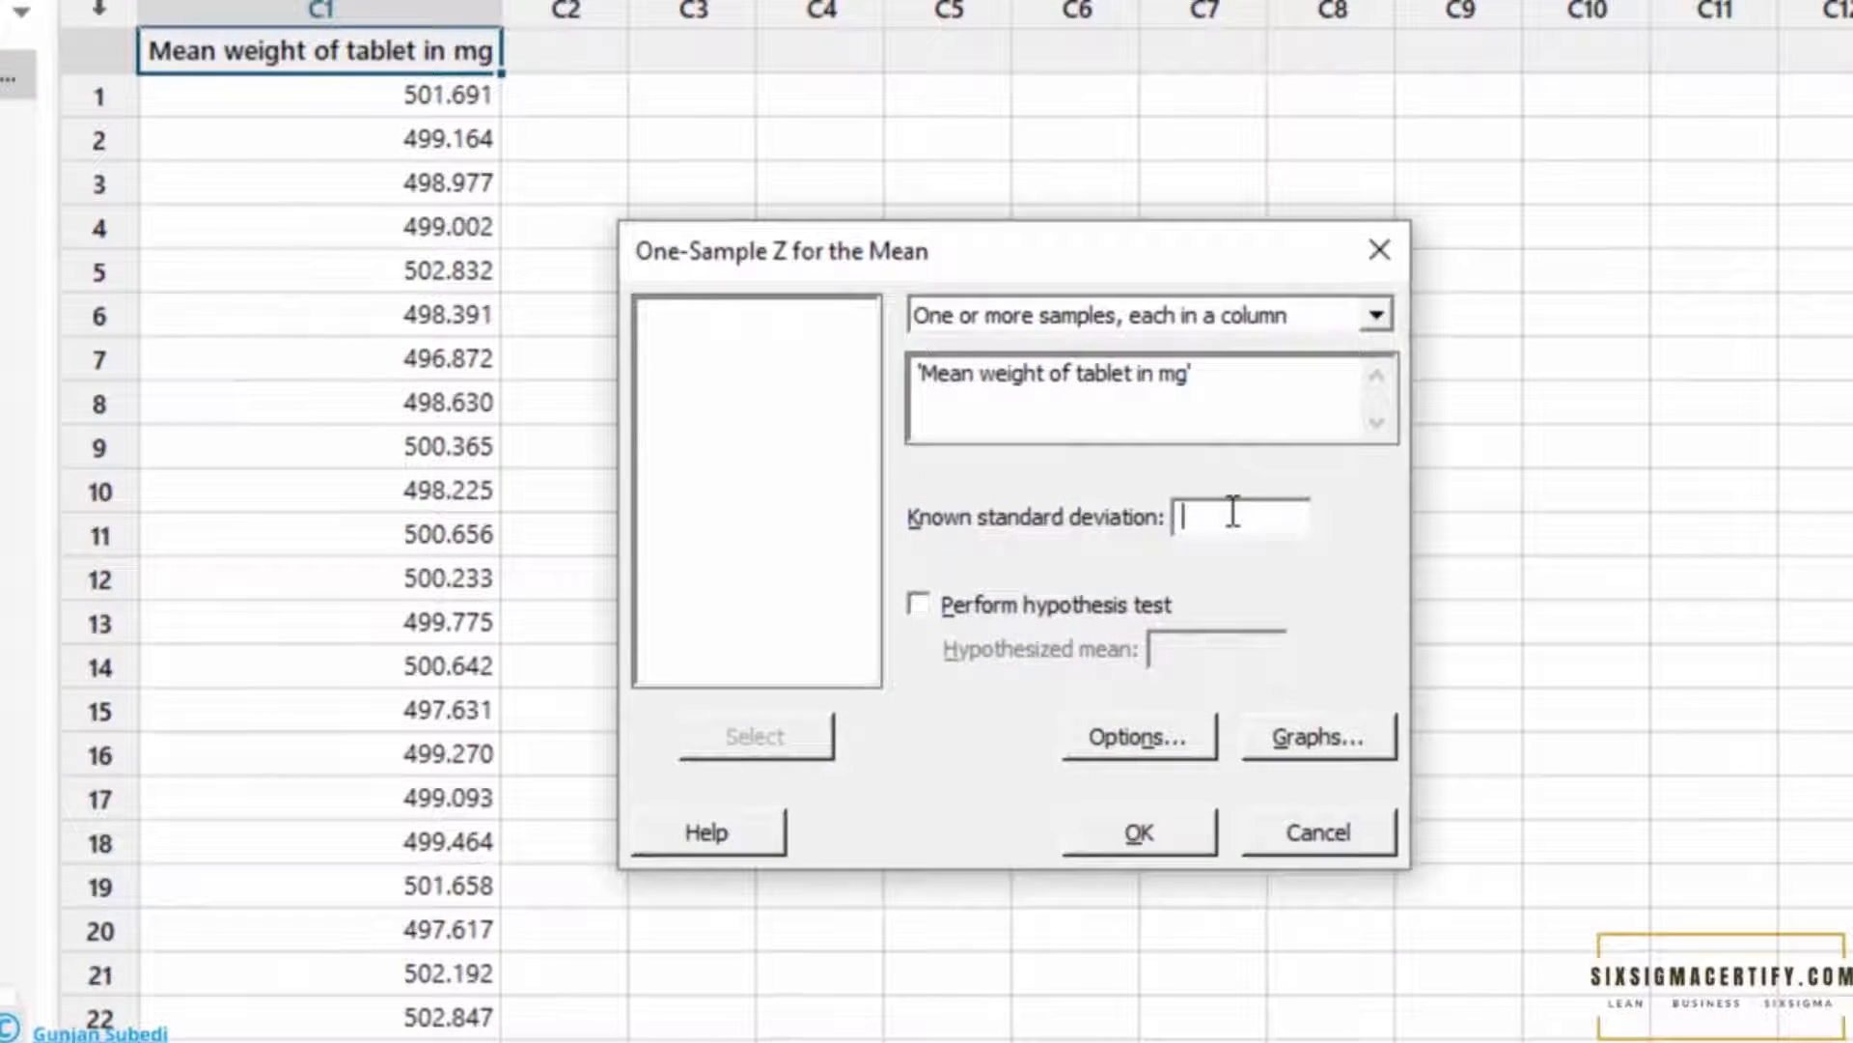
pyautogui.write('2')
pyautogui.click(918, 604)
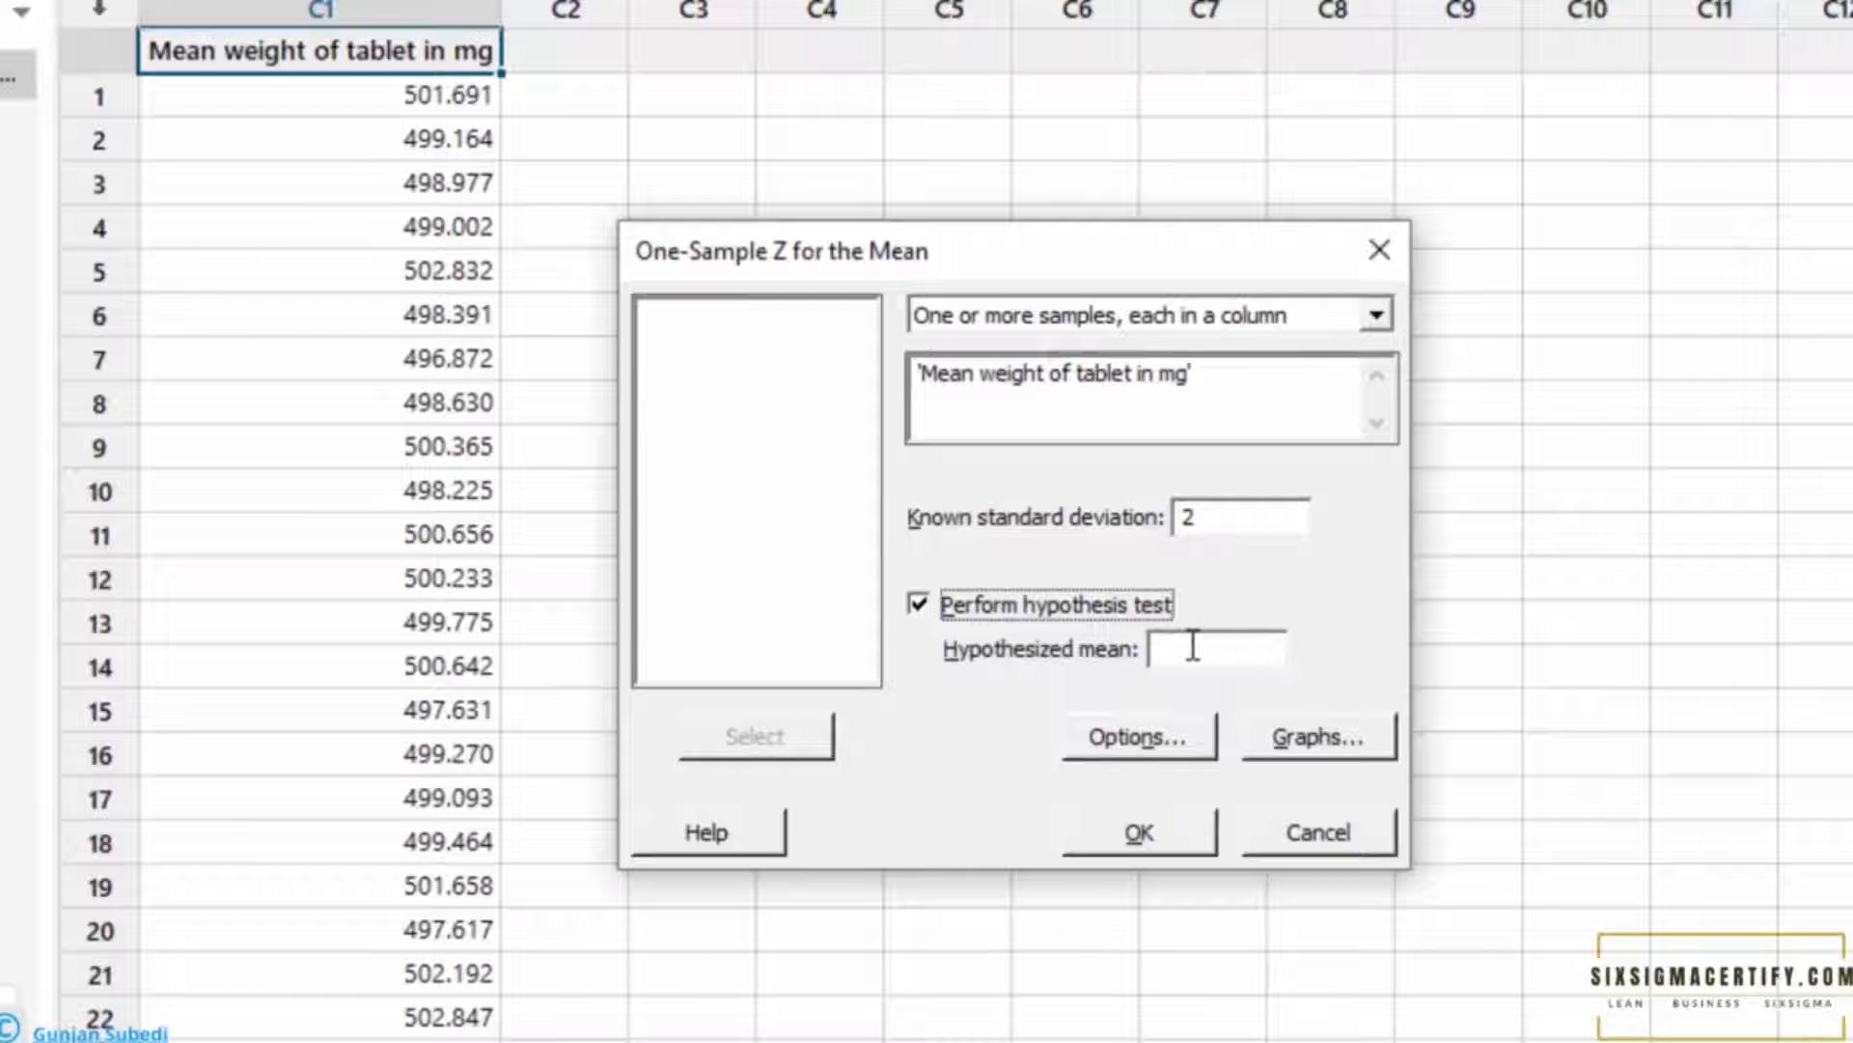
pyautogui.click(1194, 647)
pyautogui.write('500')
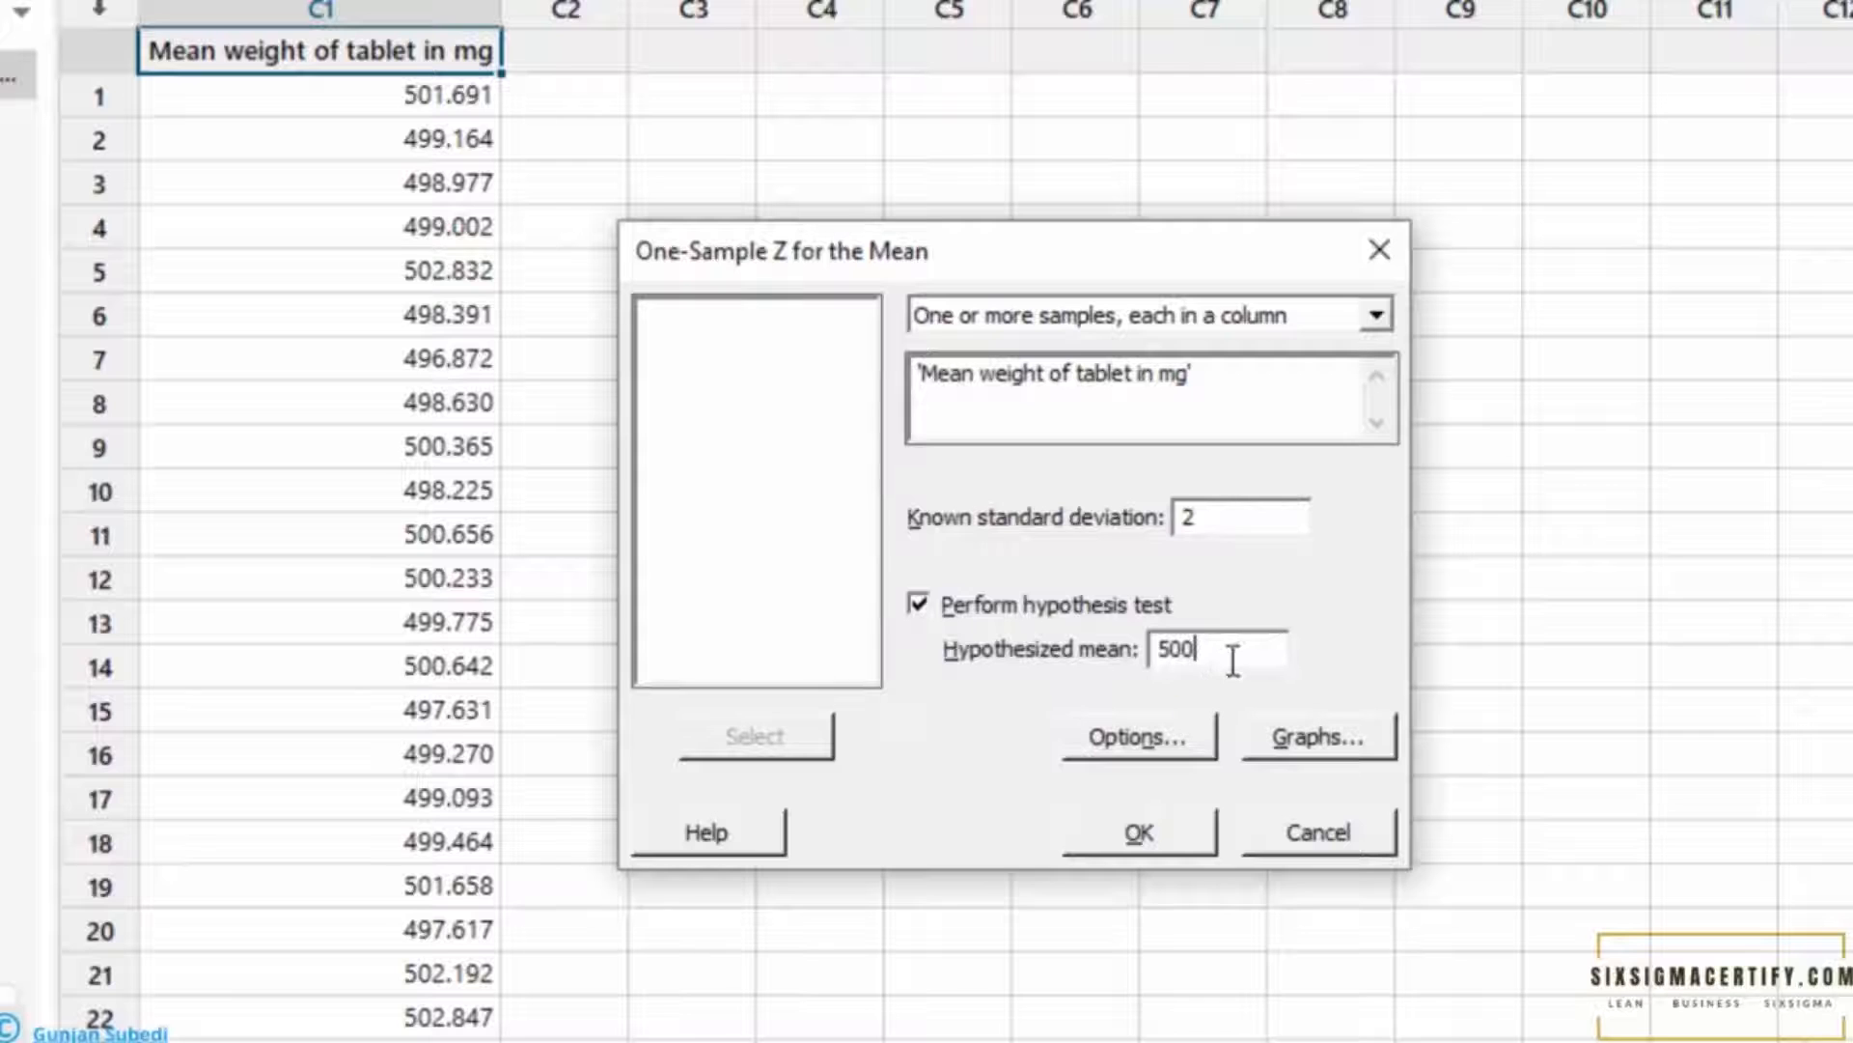
# - Accept the 95.0 confidence level and not-equal alternative, leave all graphs off, and run the One-Sample Z test
pyautogui.click(1104, 738)
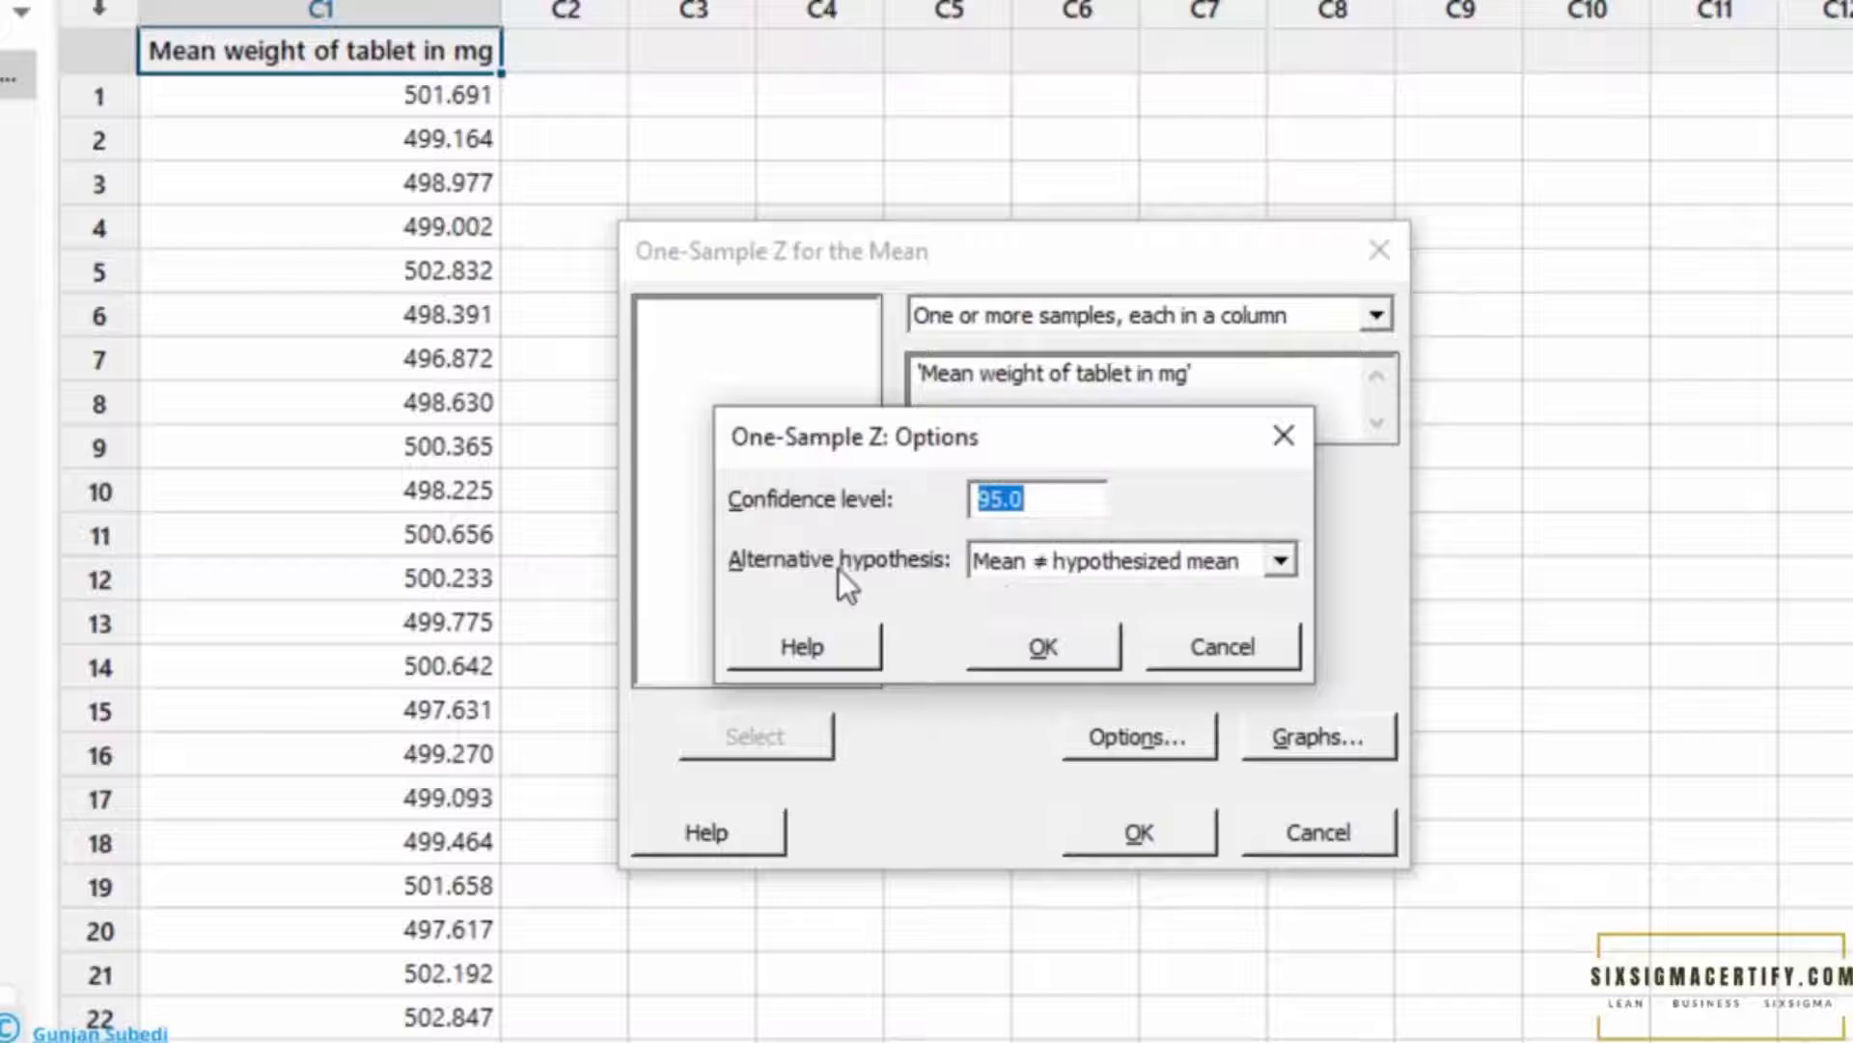
pyautogui.click(1052, 641)
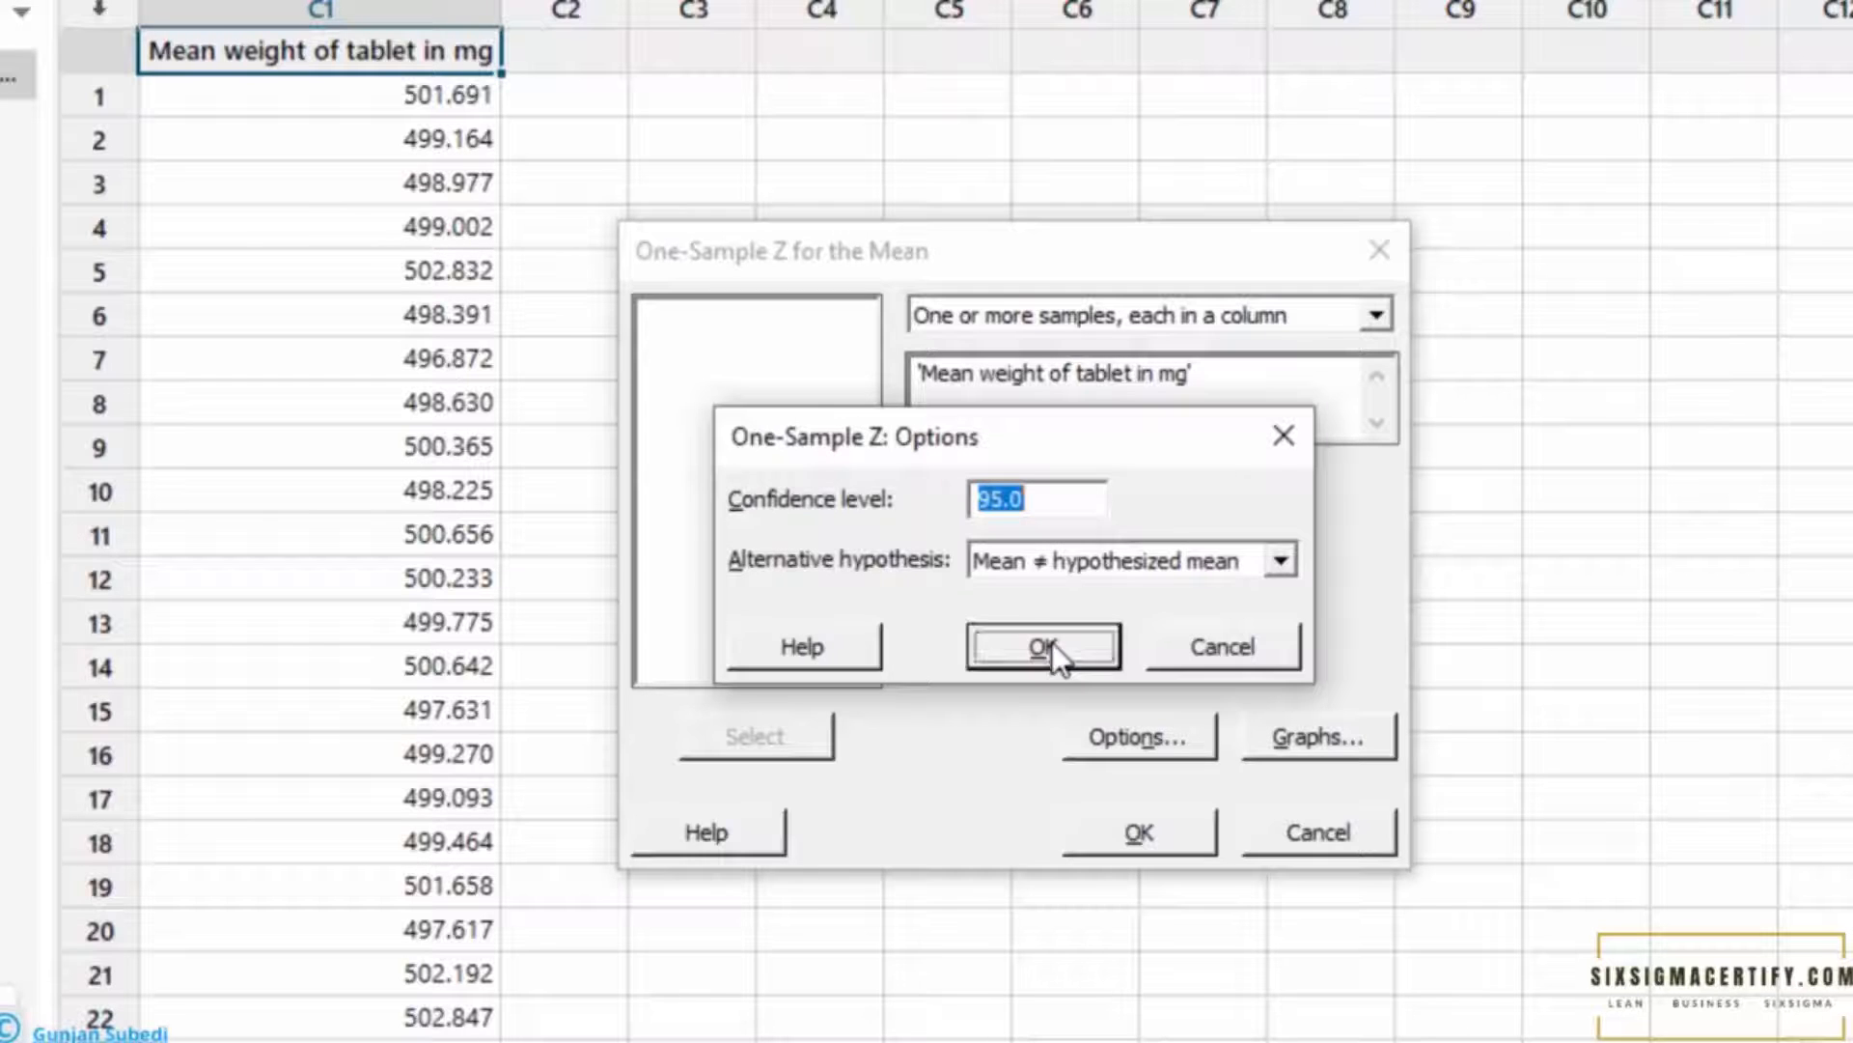
pyautogui.click(1284, 733)
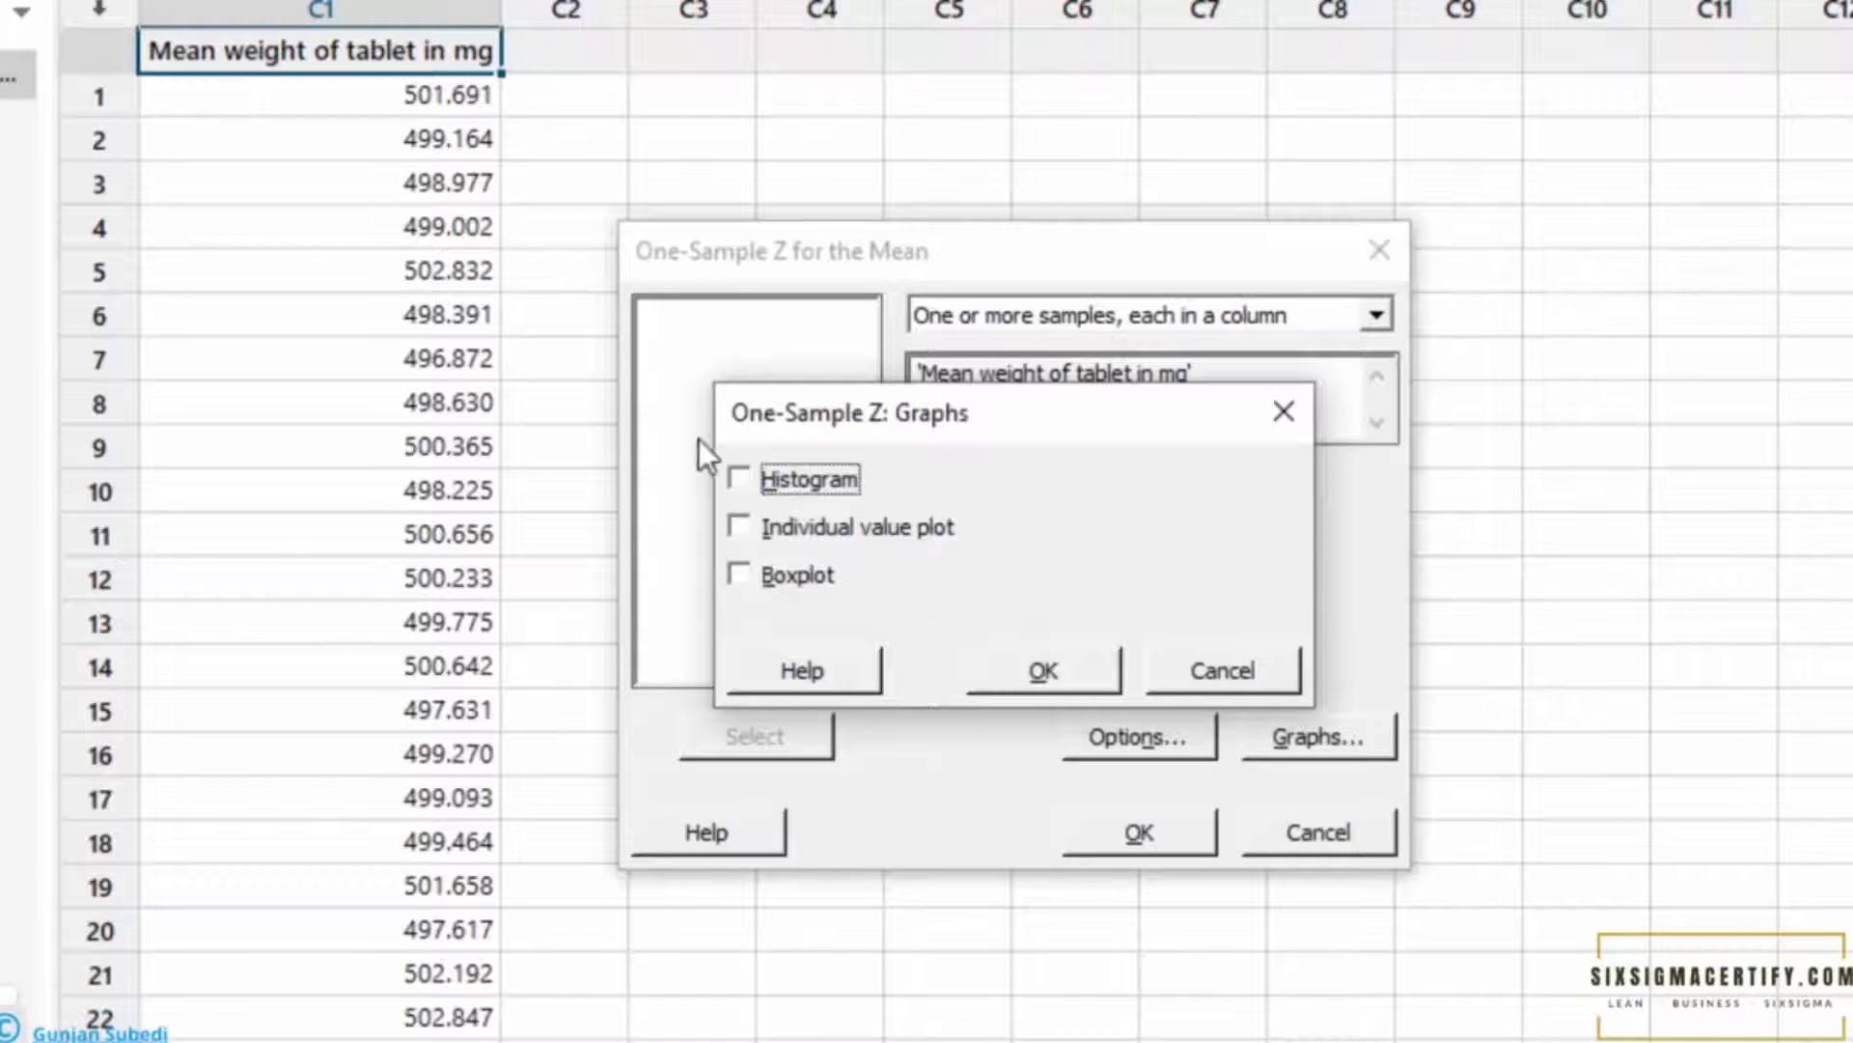
pyautogui.click(1062, 672)
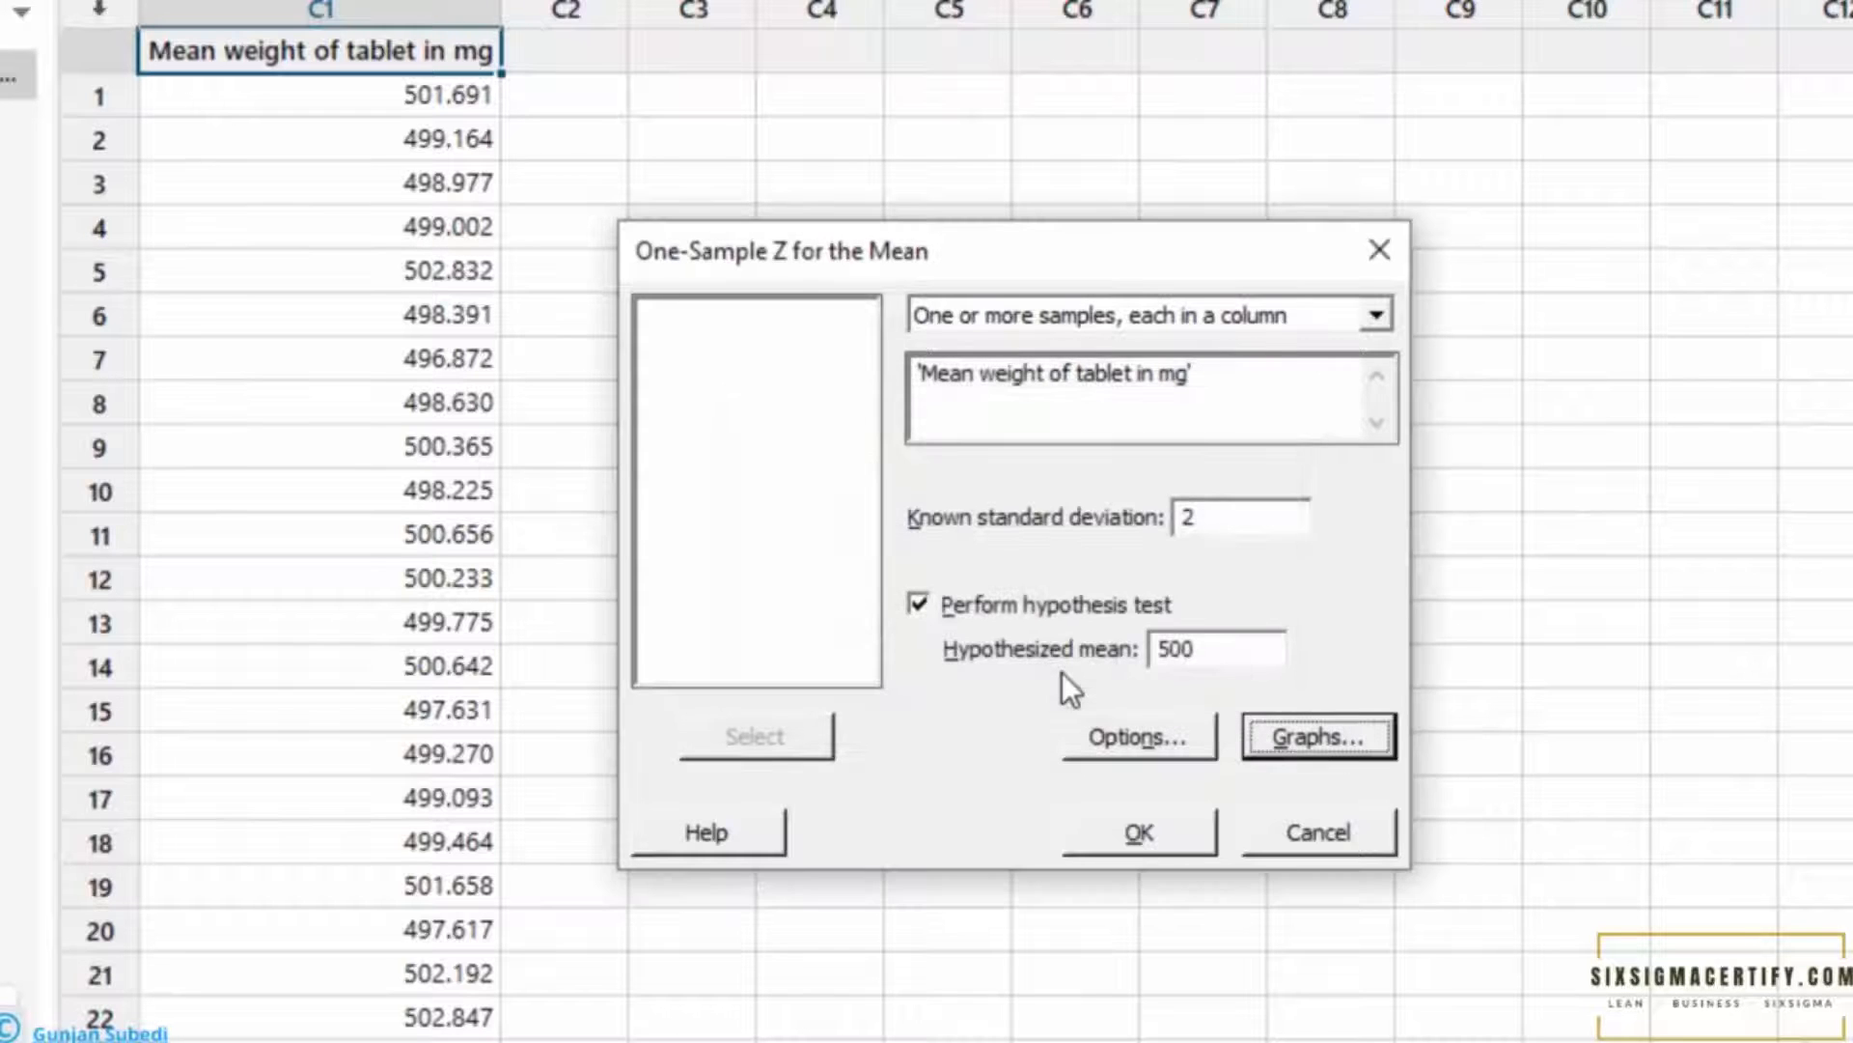
pyautogui.click(1129, 826)
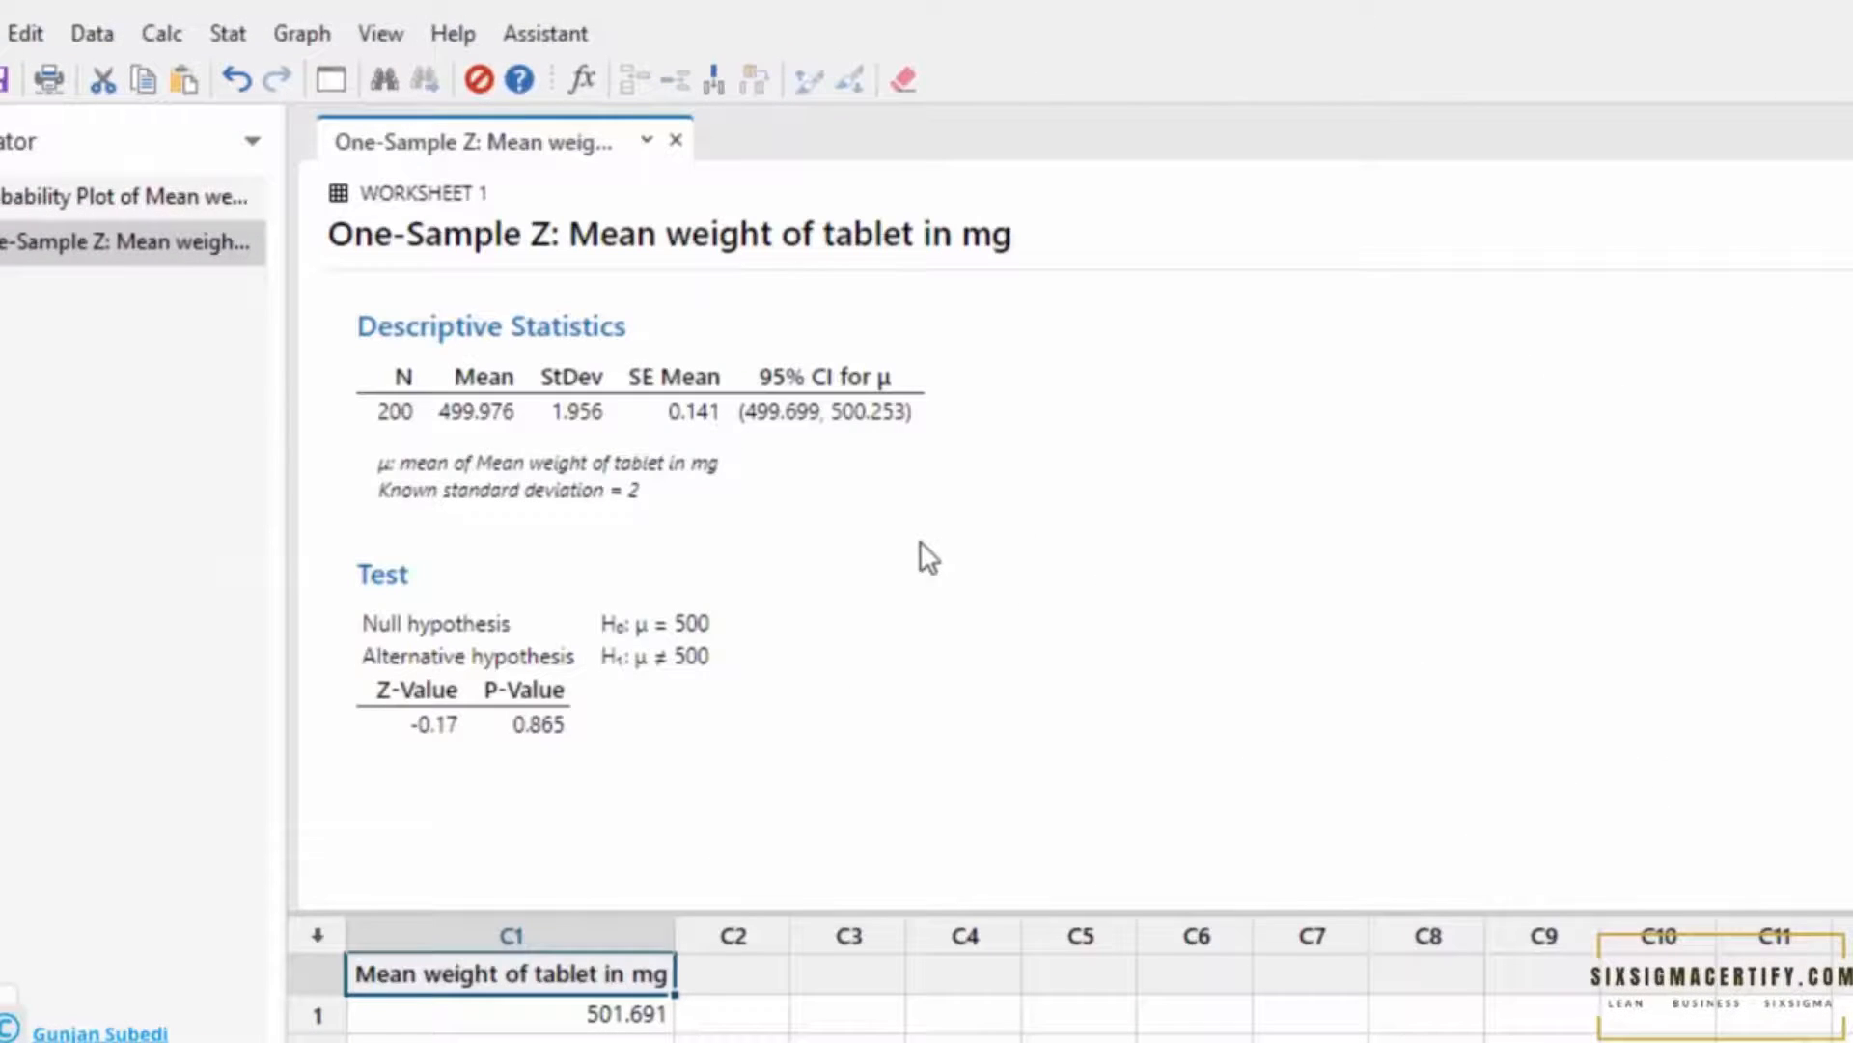
pyautogui.click(394, 415)
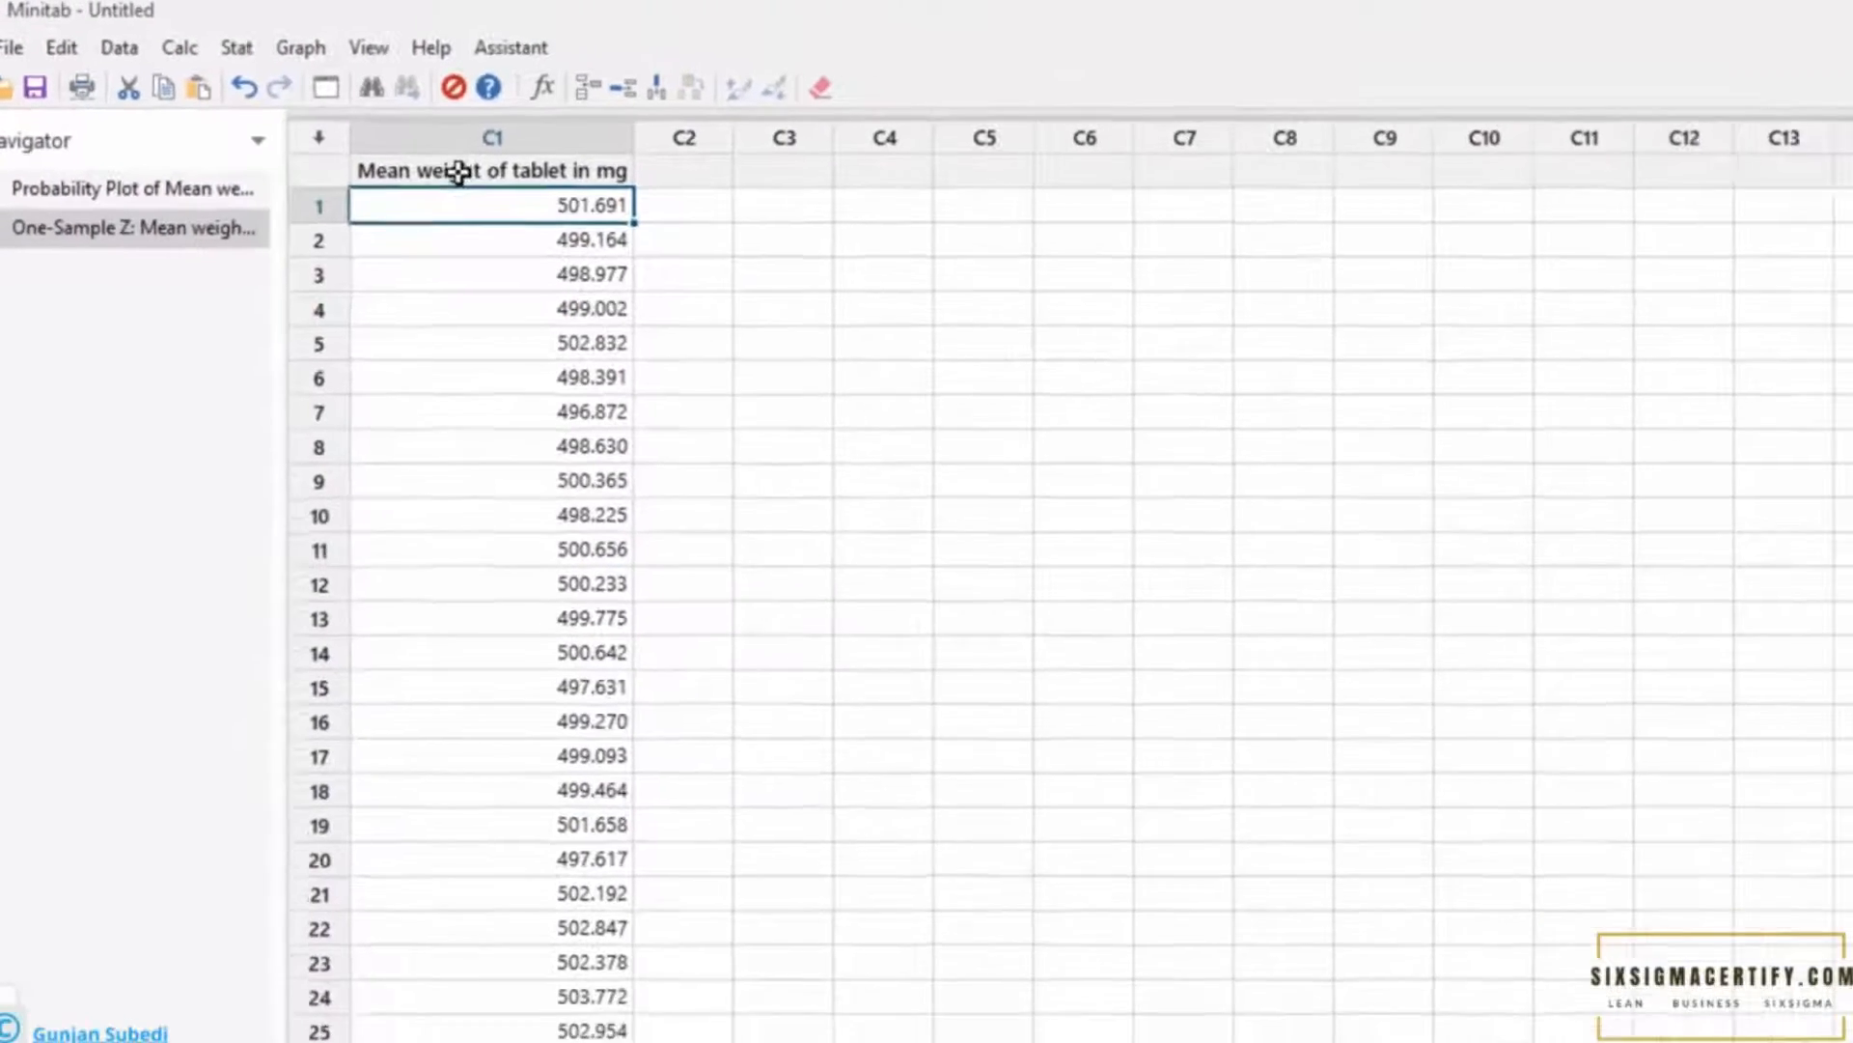
# - Reopen the One-Sample Z test and switch it to summarized data with sample size 200 and sample mean 499
pyautogui.moveTo(460, 173); pyautogui.dragTo(491, 799)
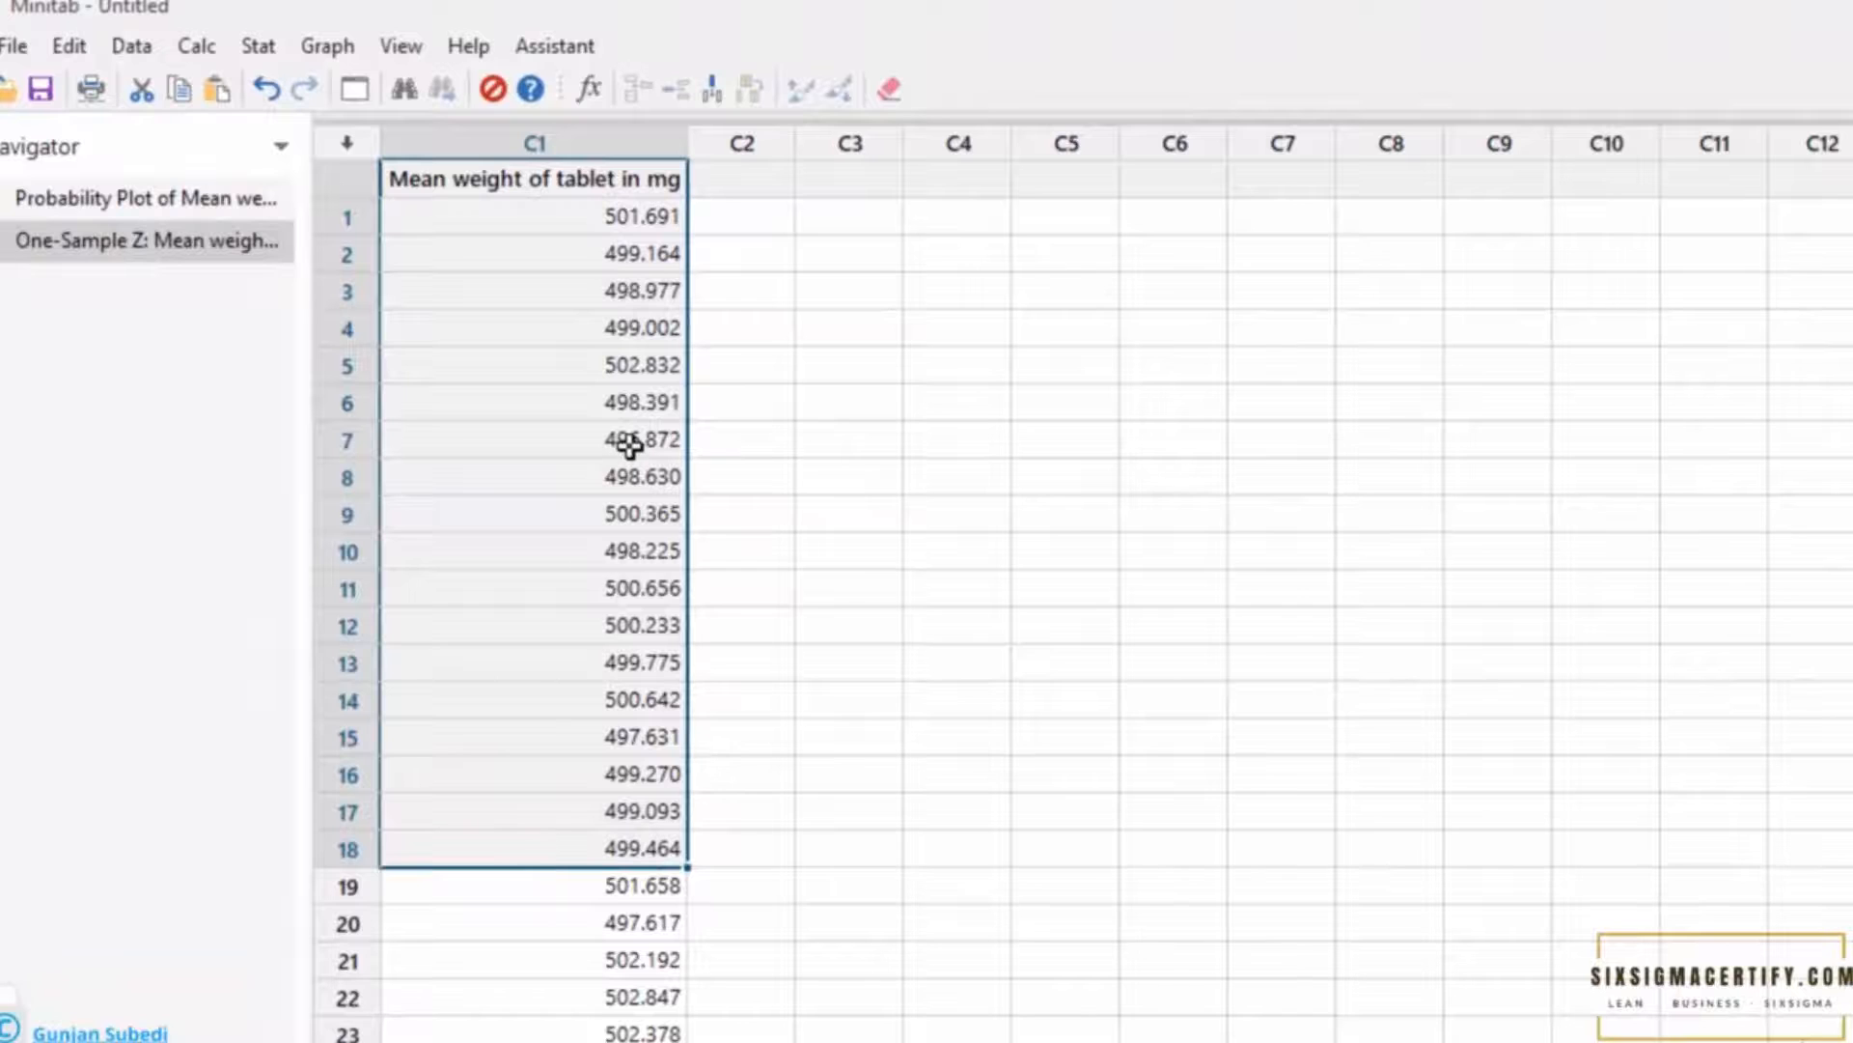
pyautogui.click(355, 91)
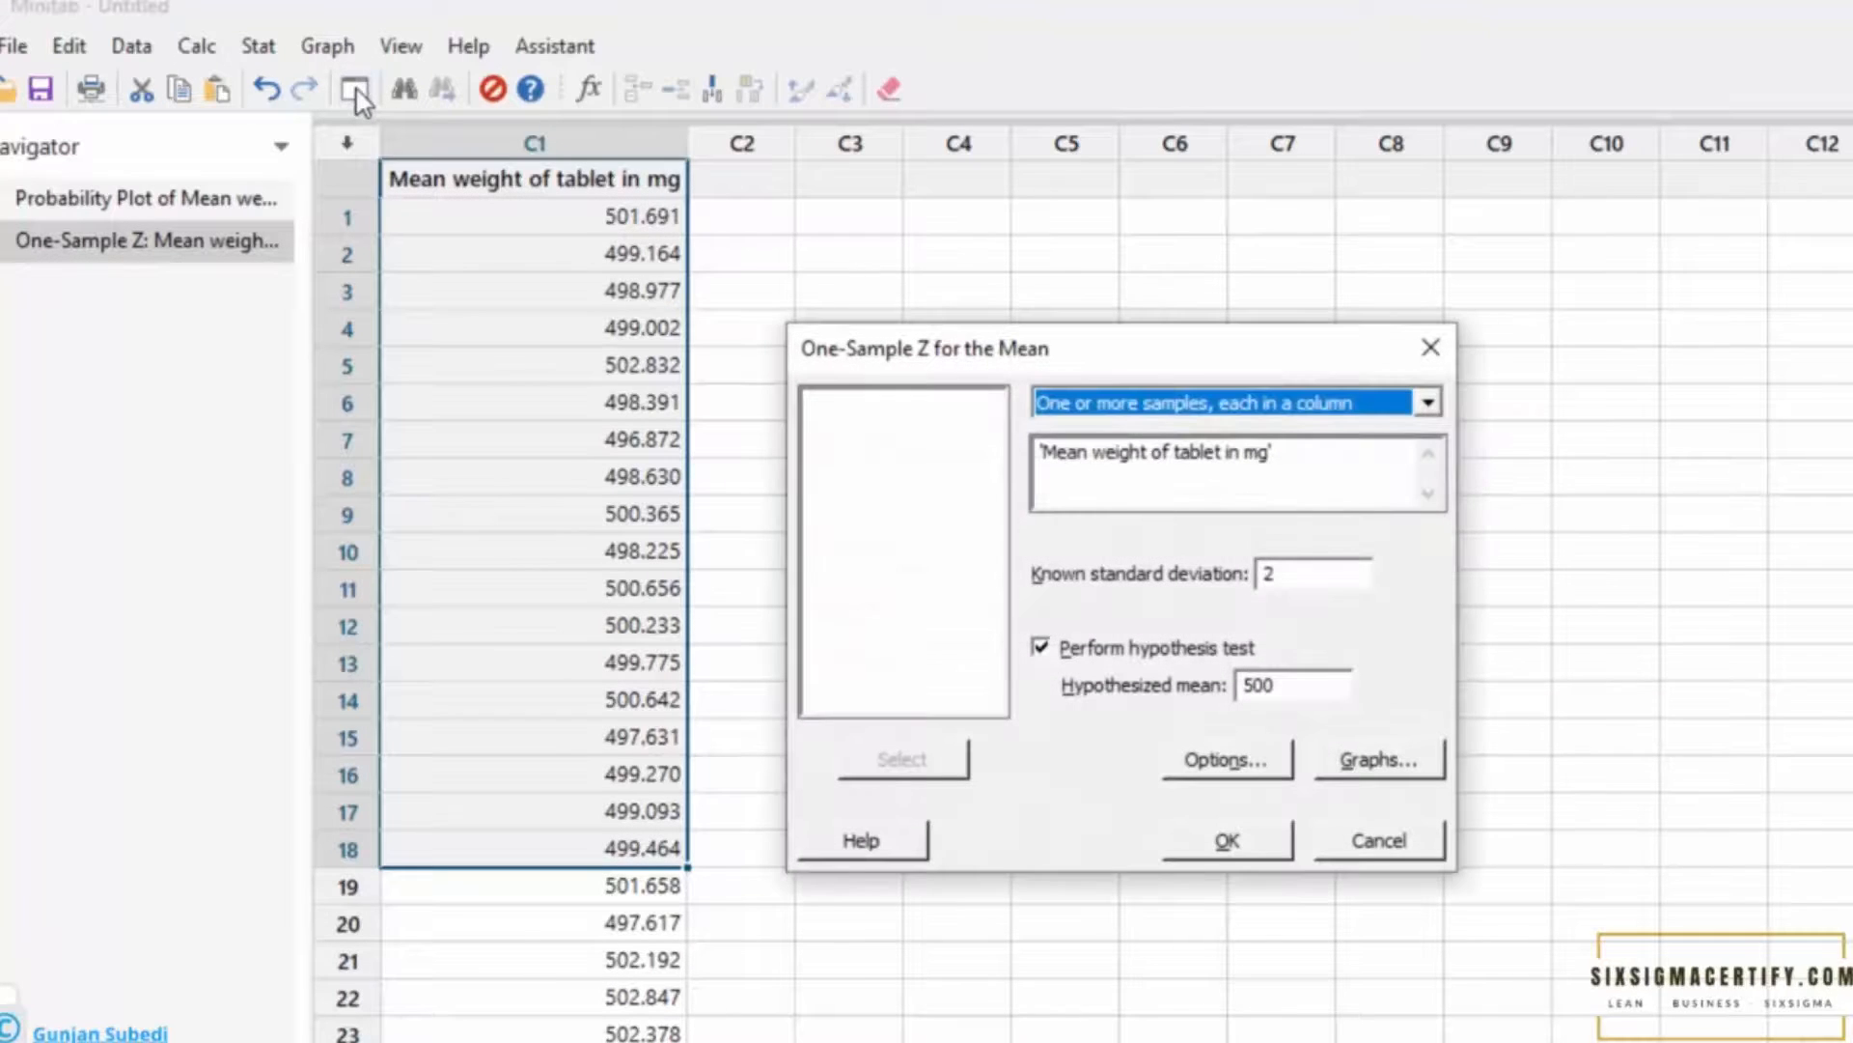
pyautogui.click(1430, 405)
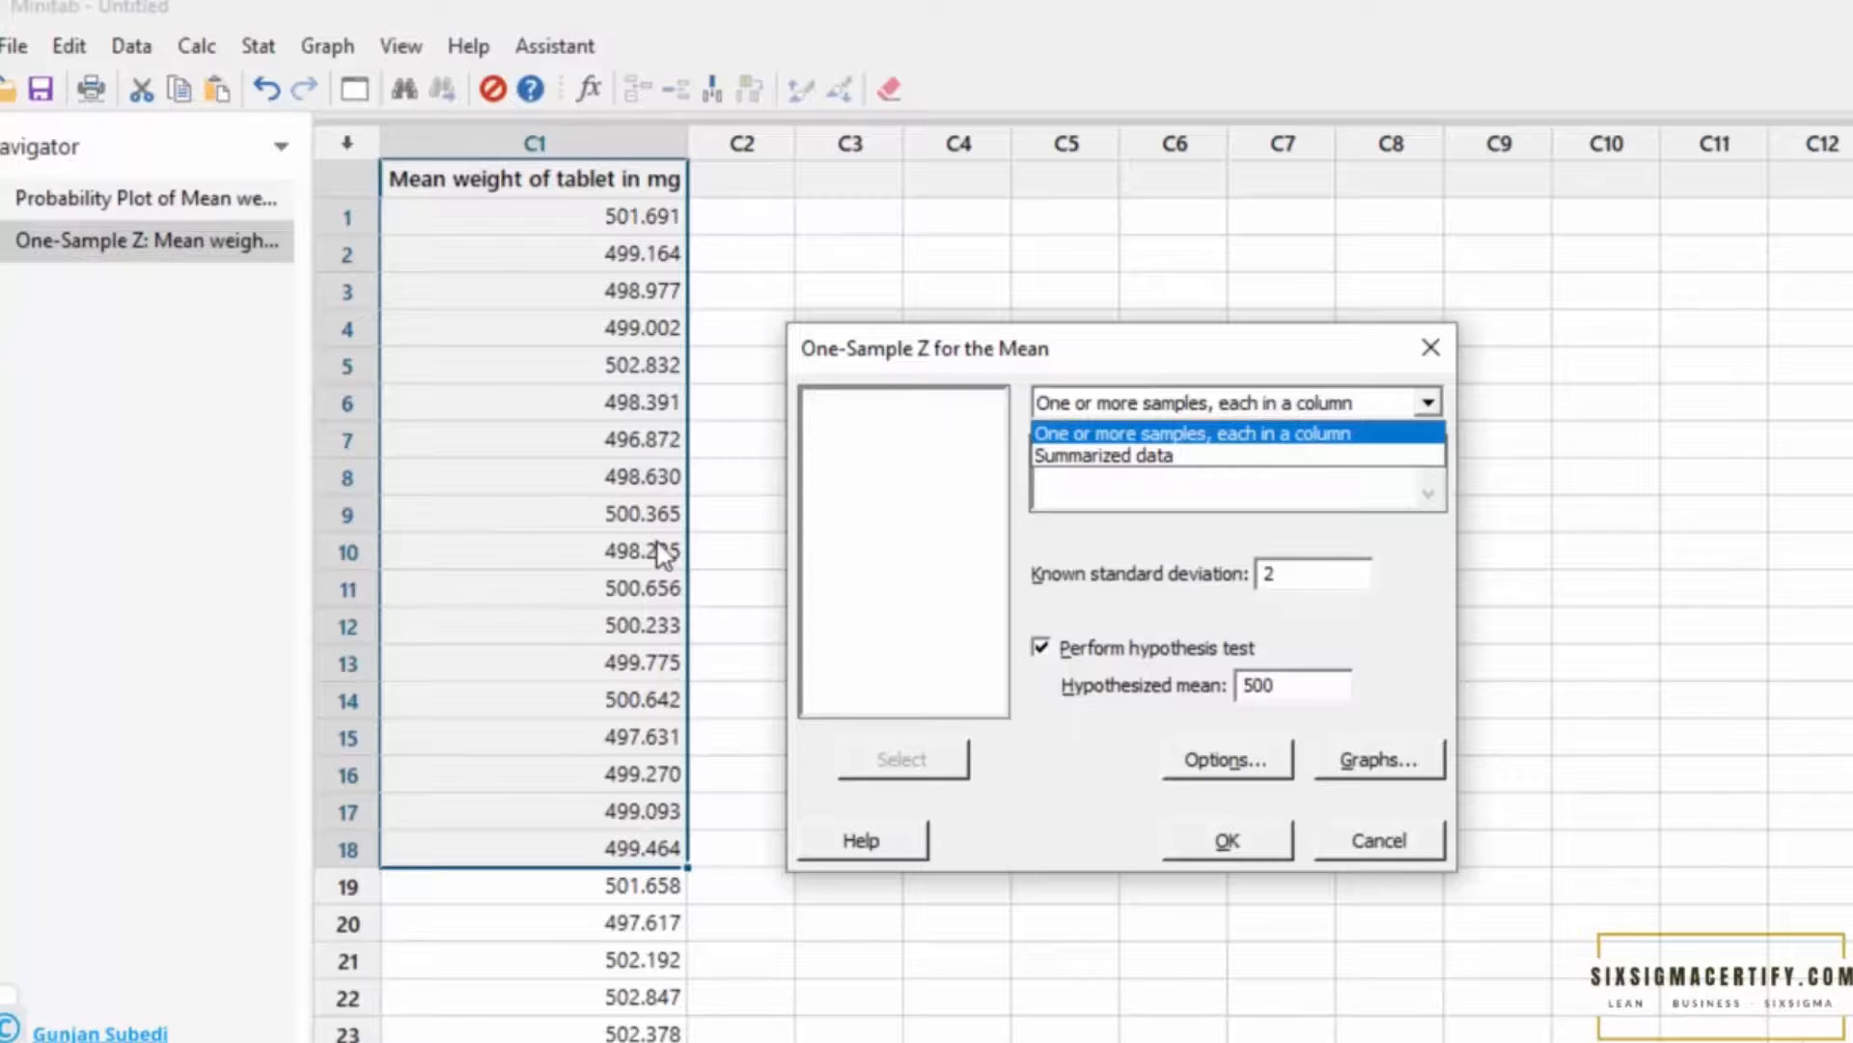
pyautogui.click(1103, 455)
pyautogui.doubleClick(1259, 452)
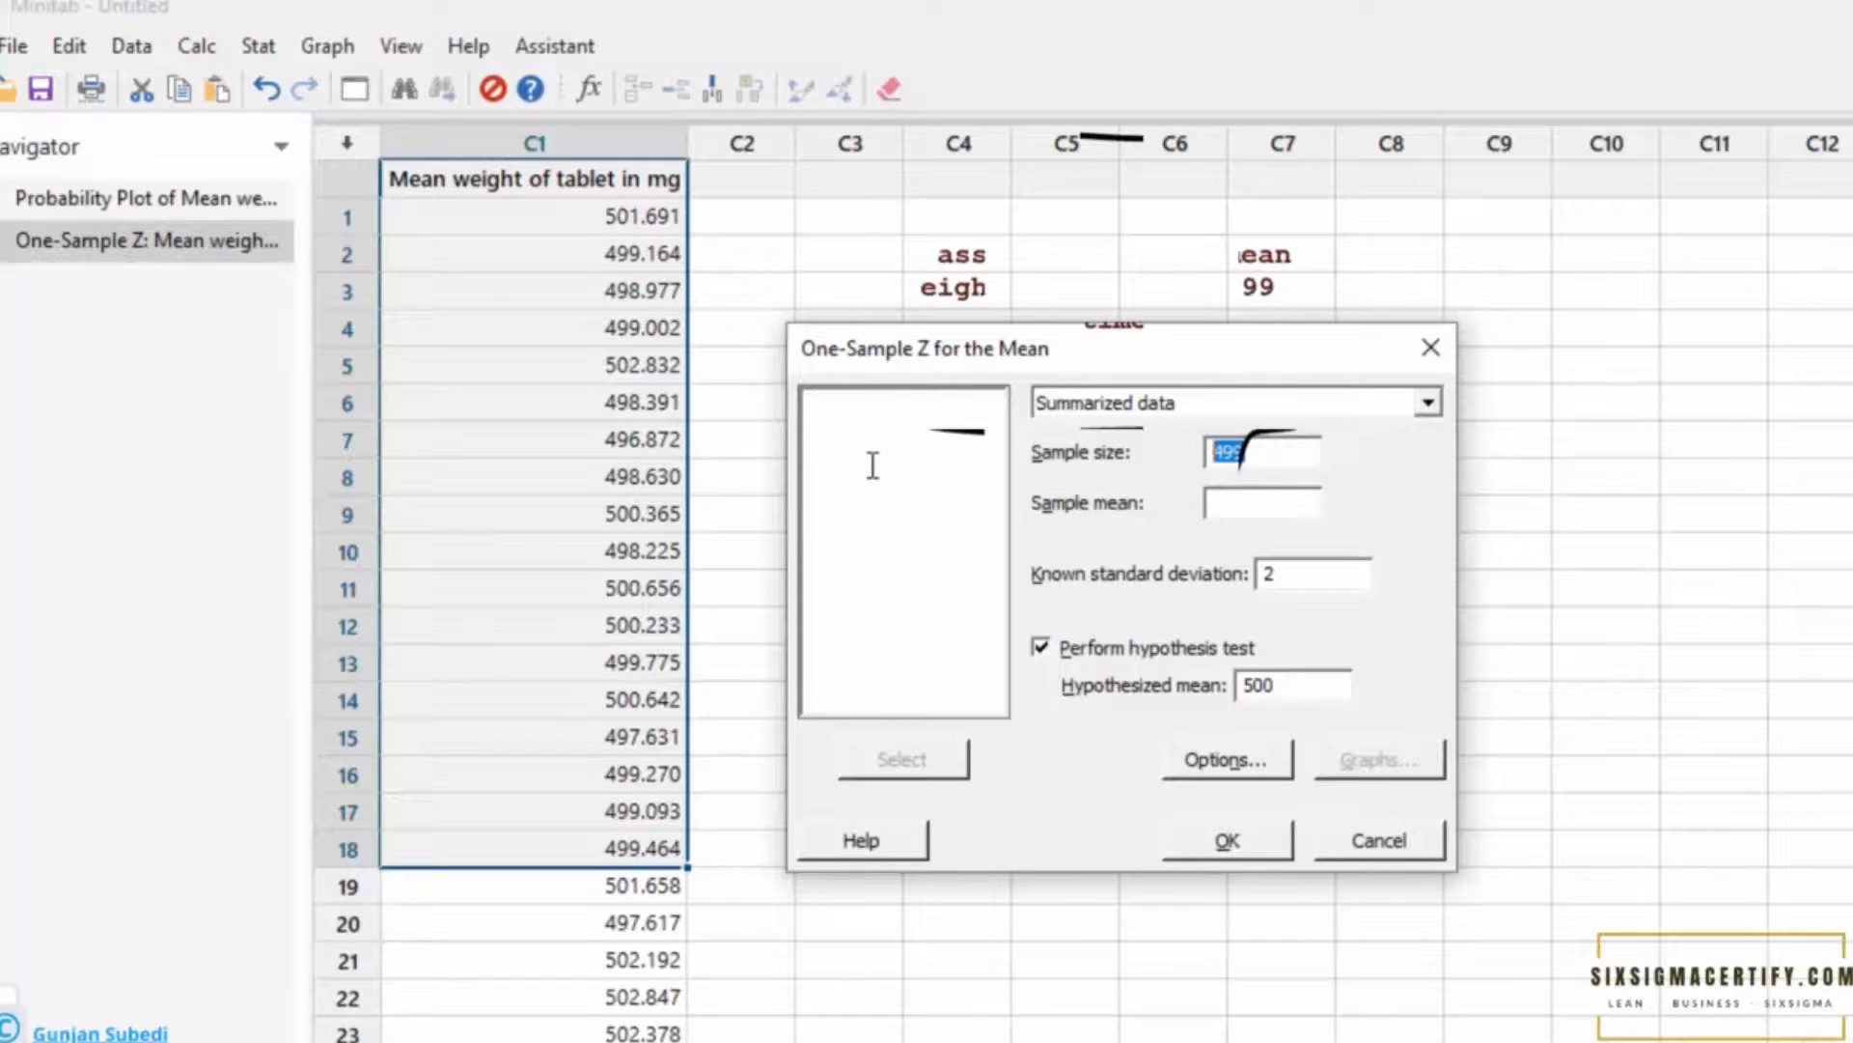
pyautogui.write('200')
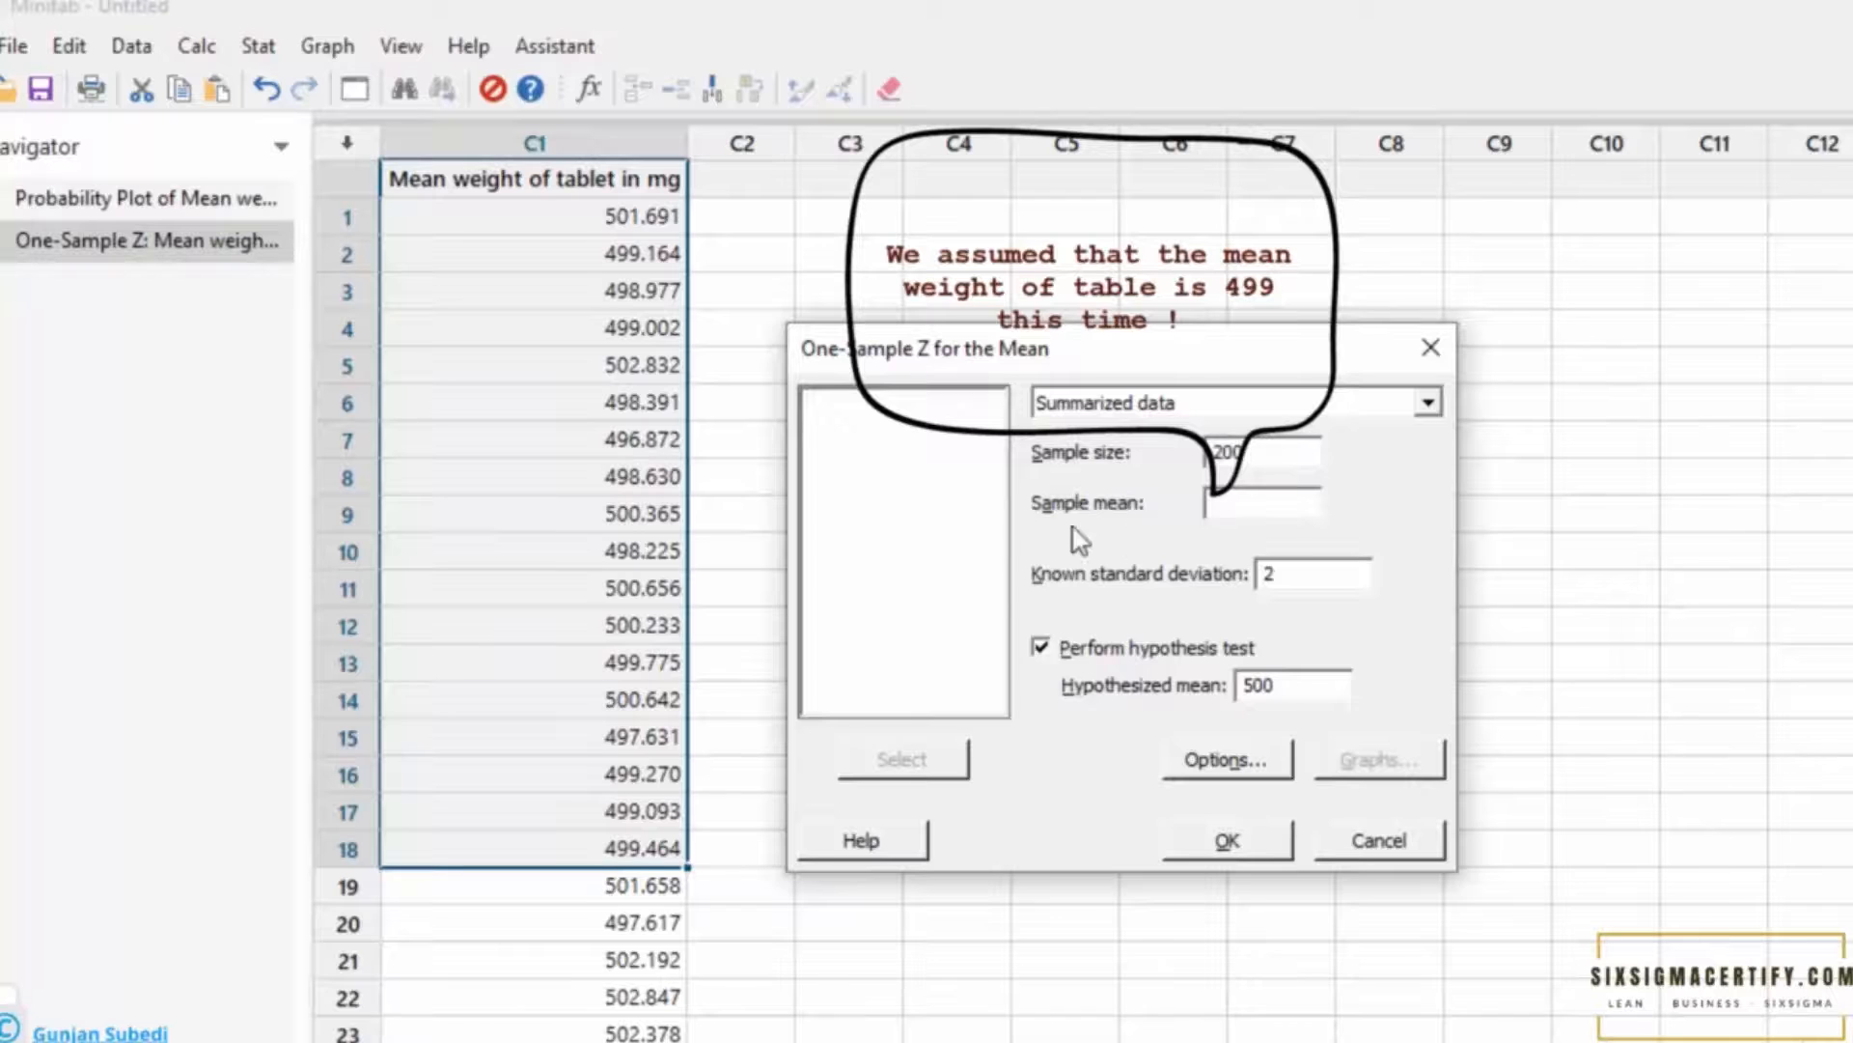
pyautogui.click(1254, 495)
pyautogui.write('499')
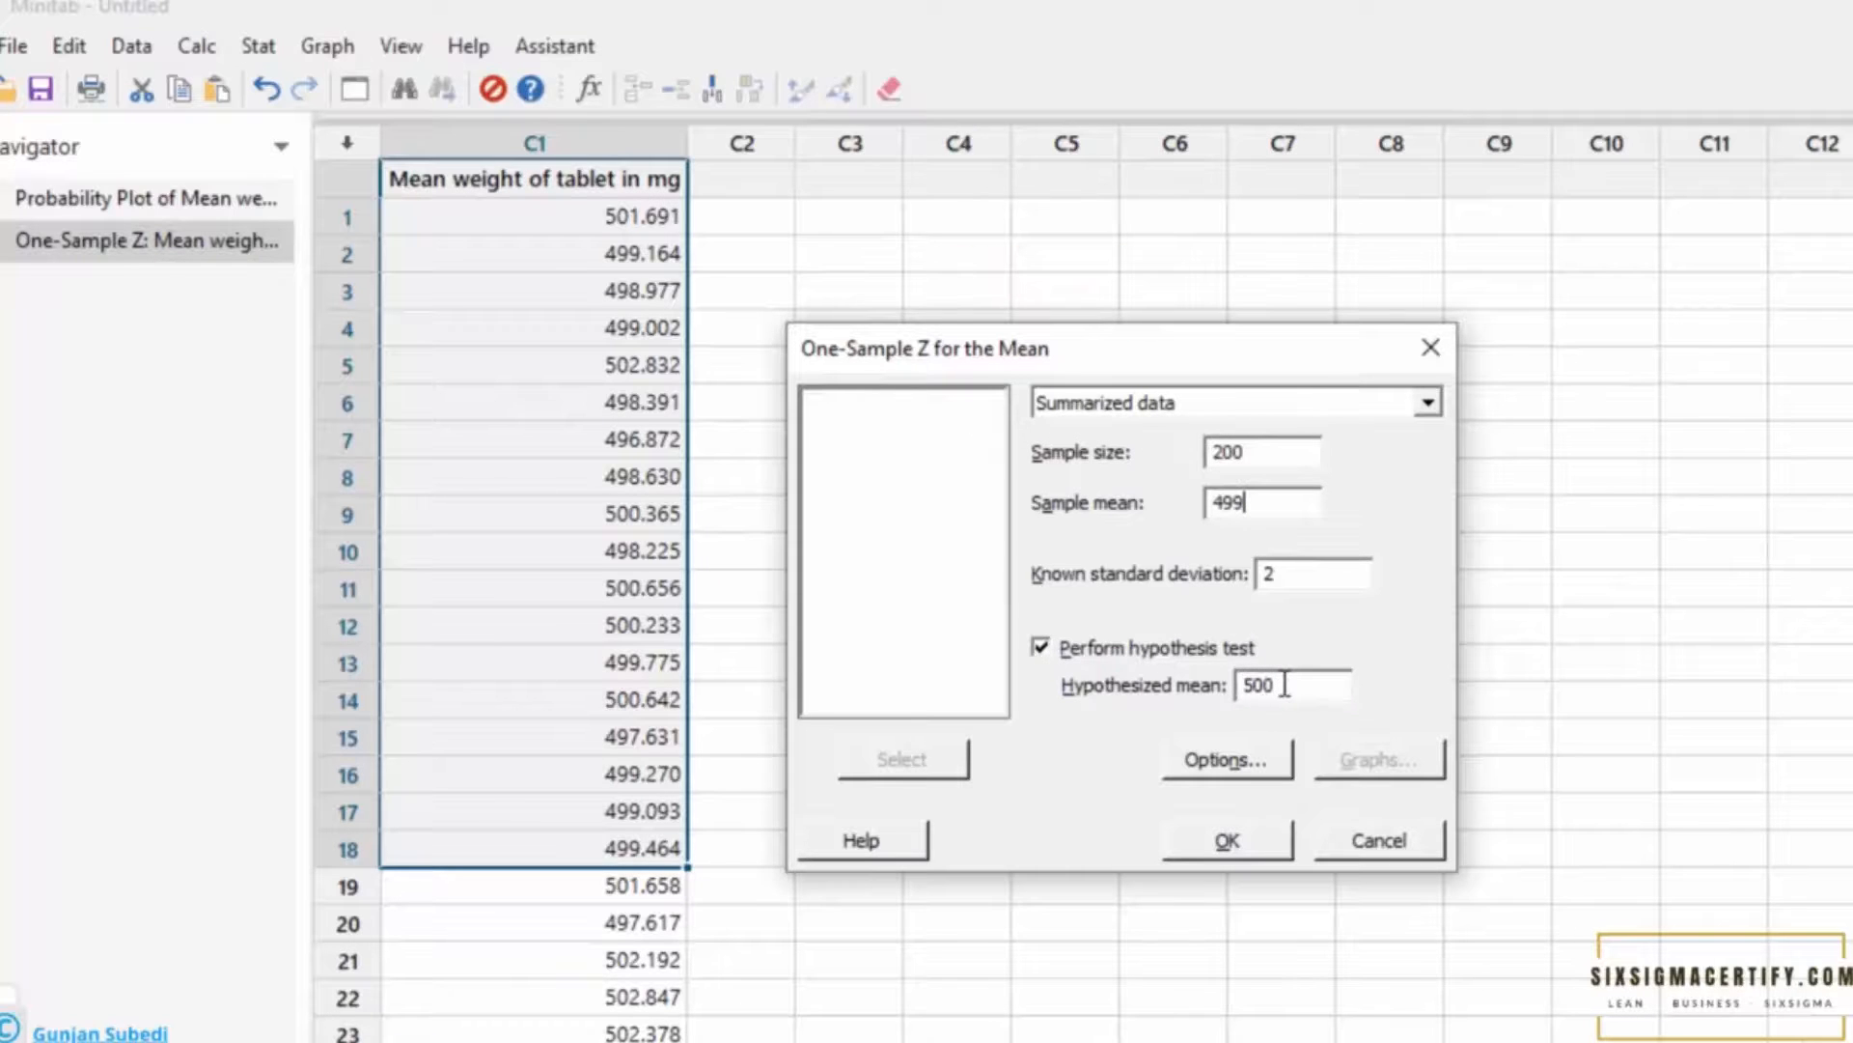
# - Accept the 95.0 confidence level and not-equal alternative, run the summarized-data test, and select its P-value in the output
pyautogui.click(1226, 760)
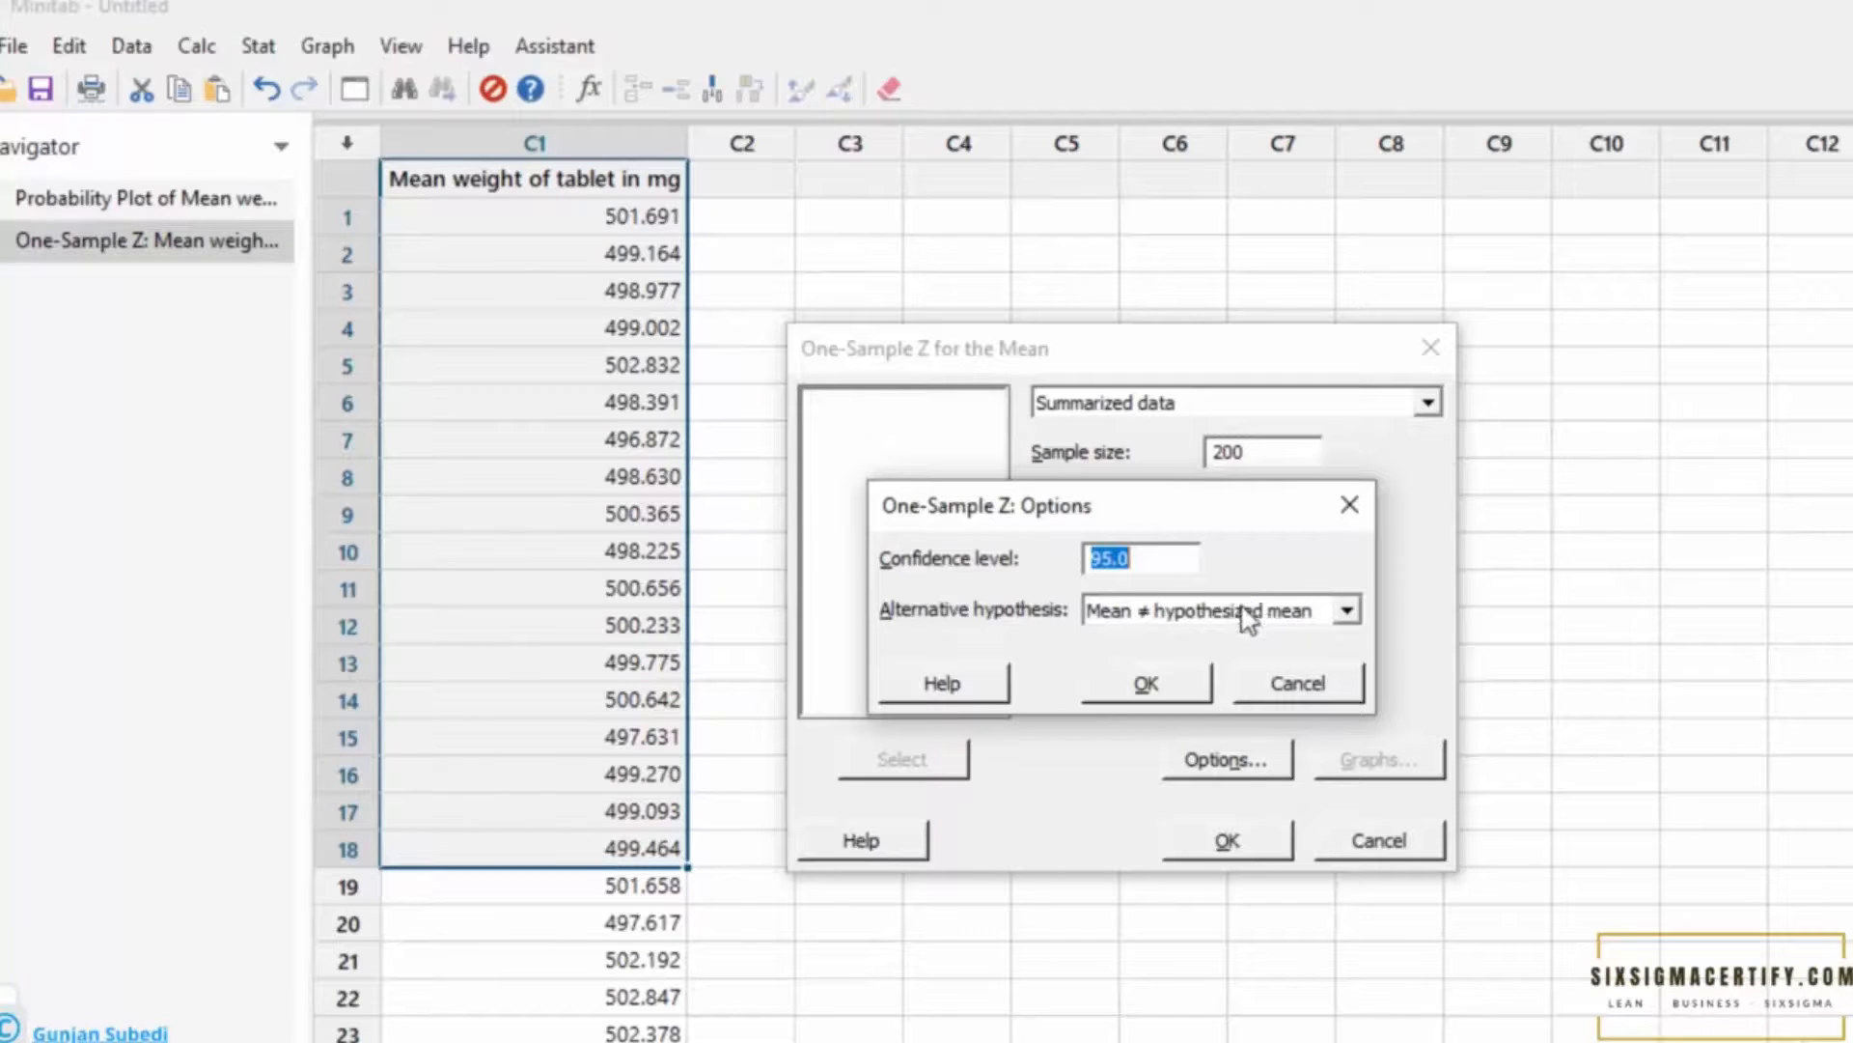
pyautogui.click(1180, 683)
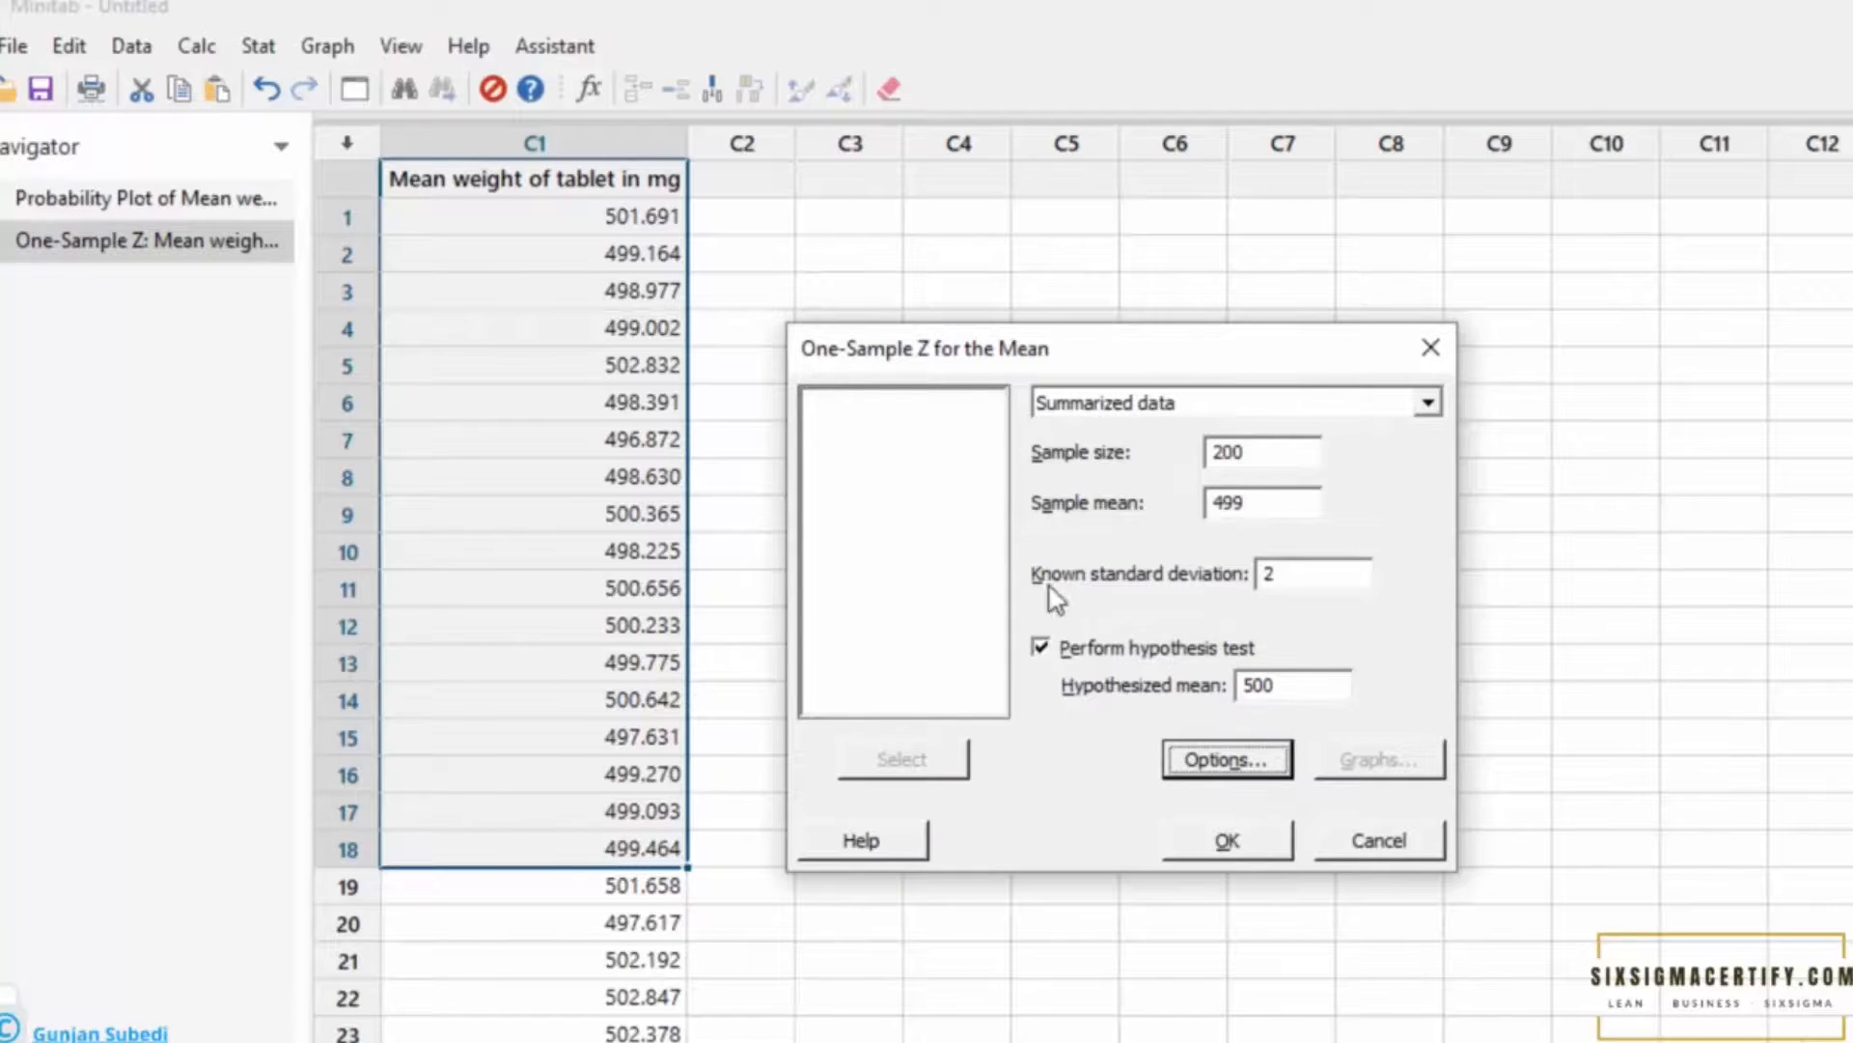
pyautogui.click(1224, 842)
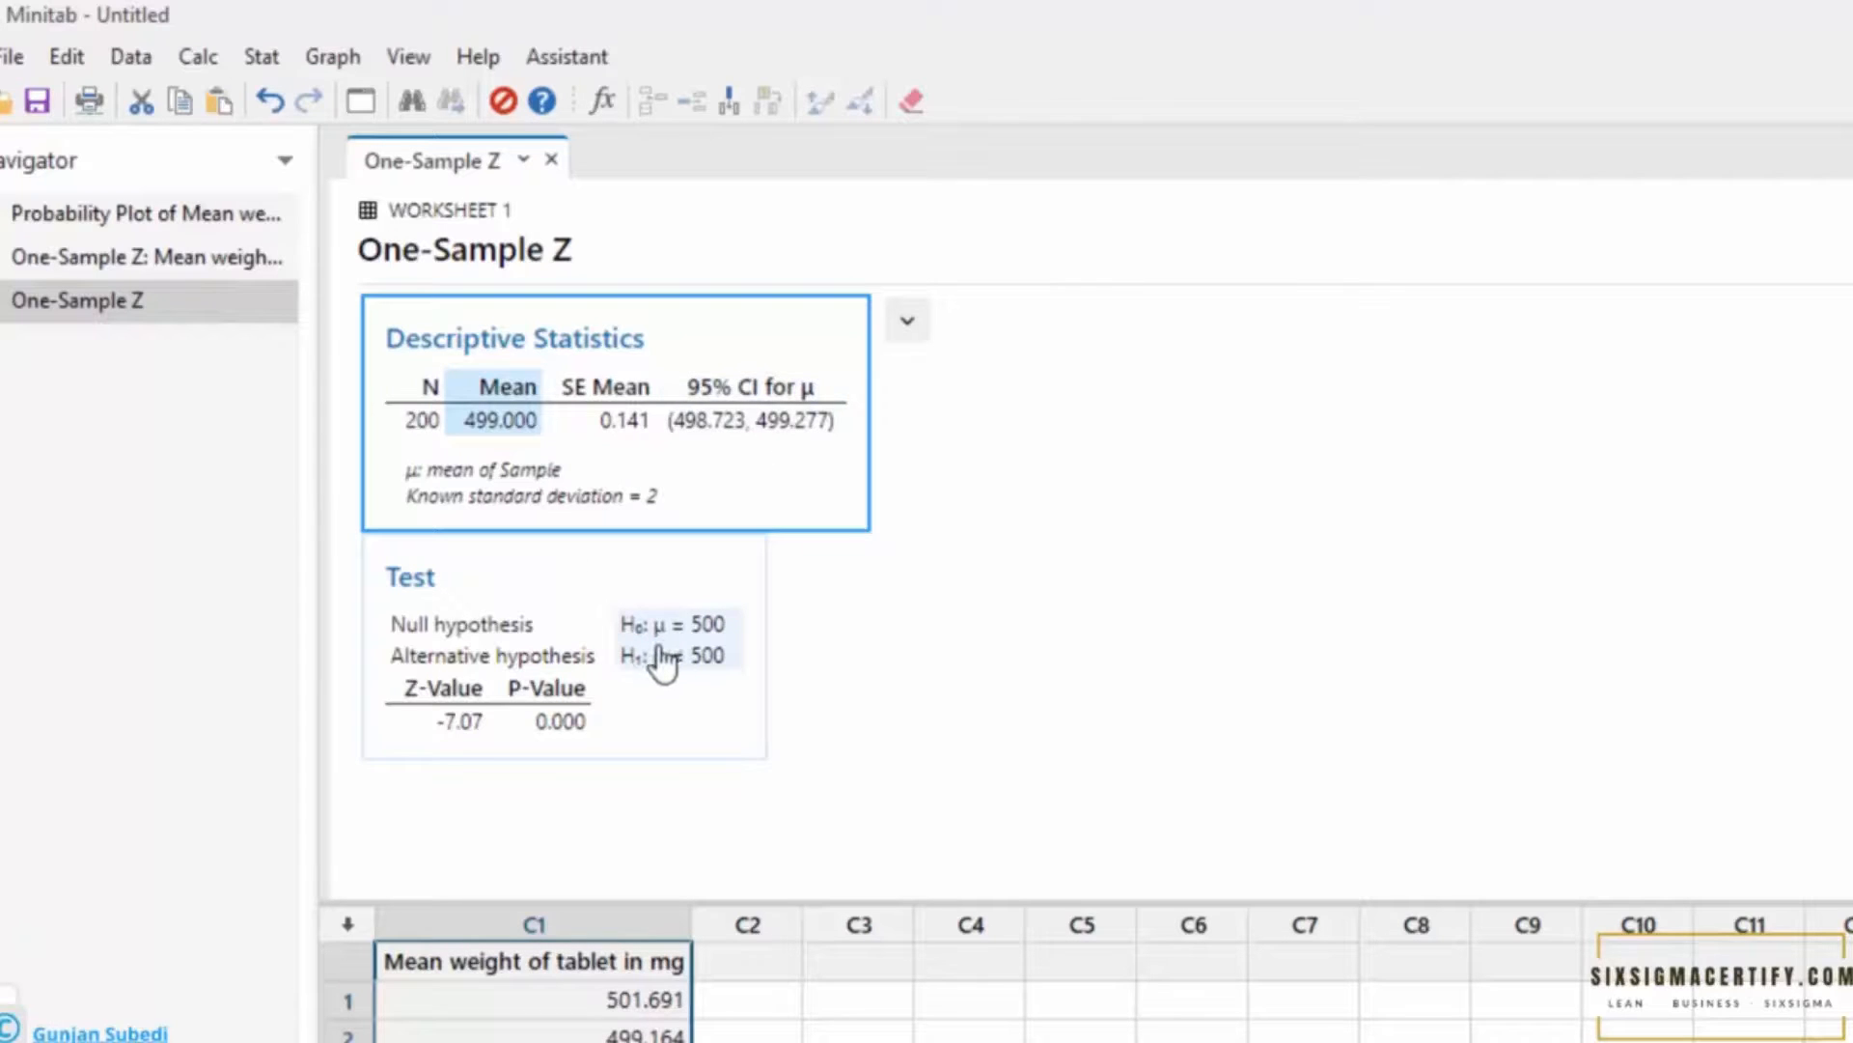
pyautogui.click(561, 727)
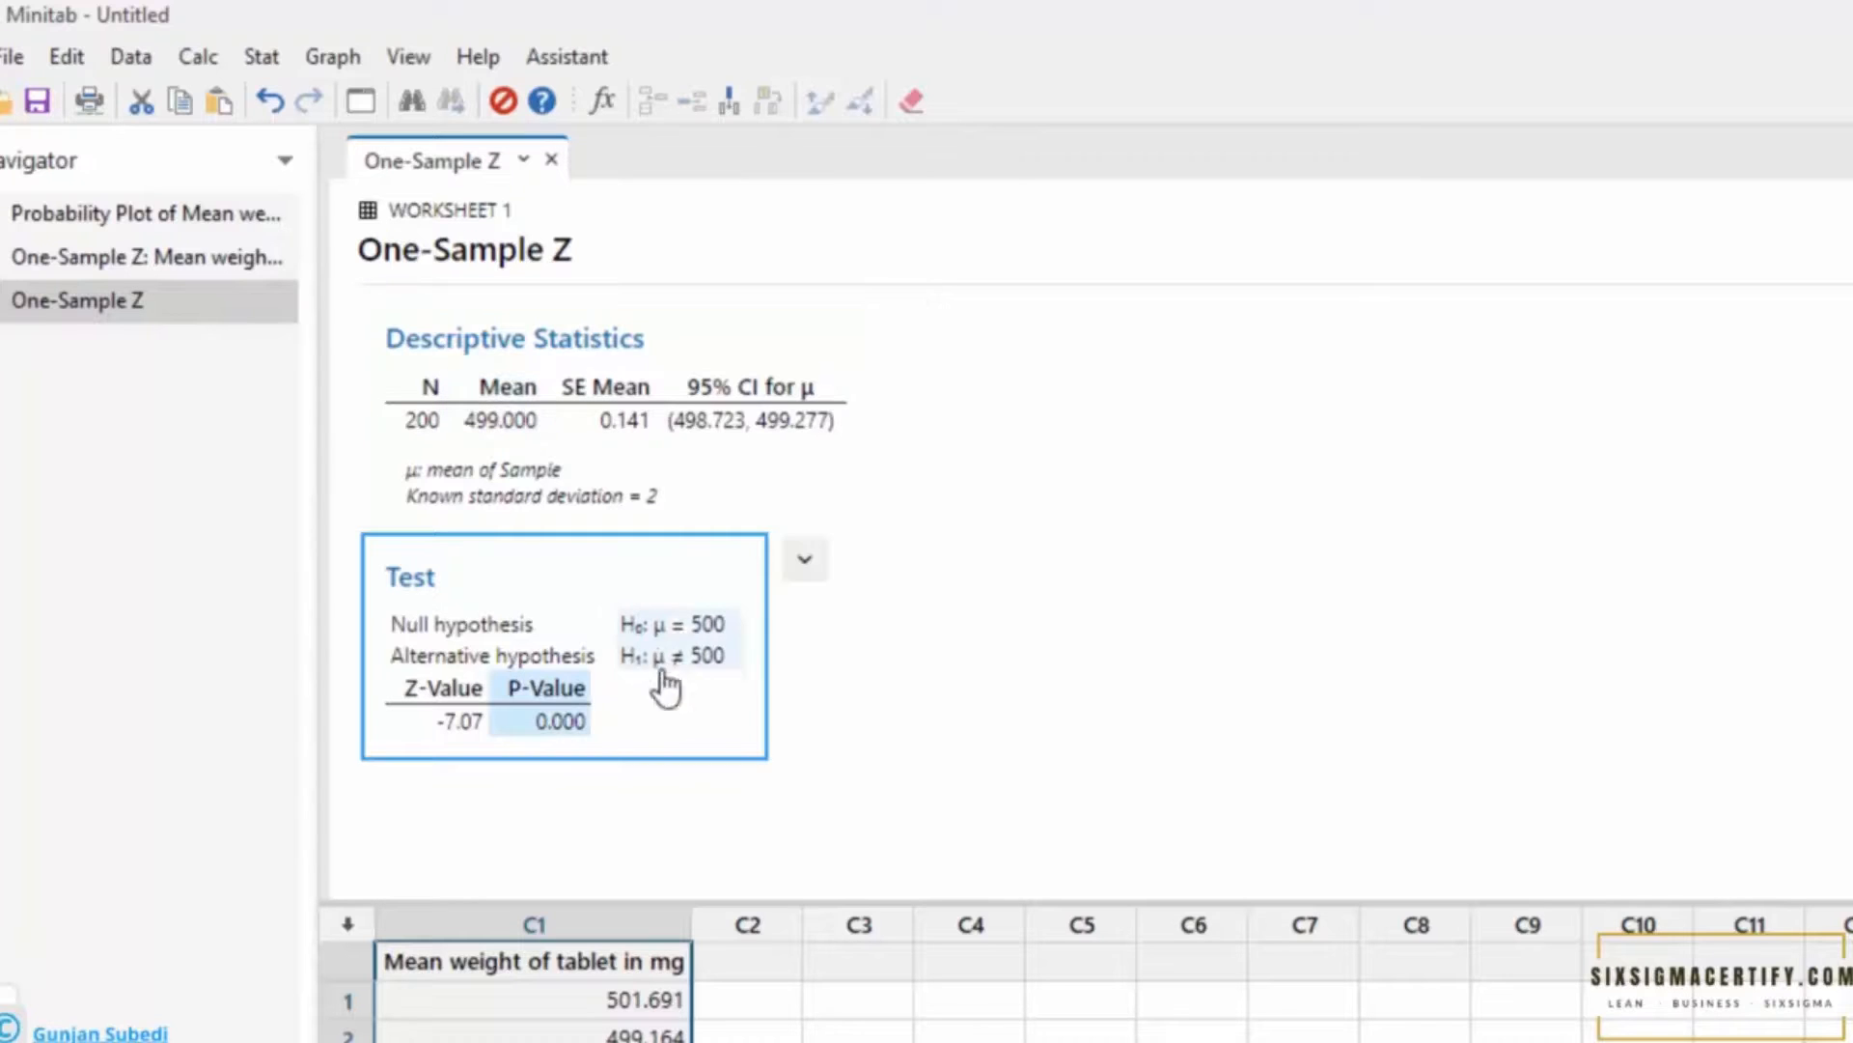